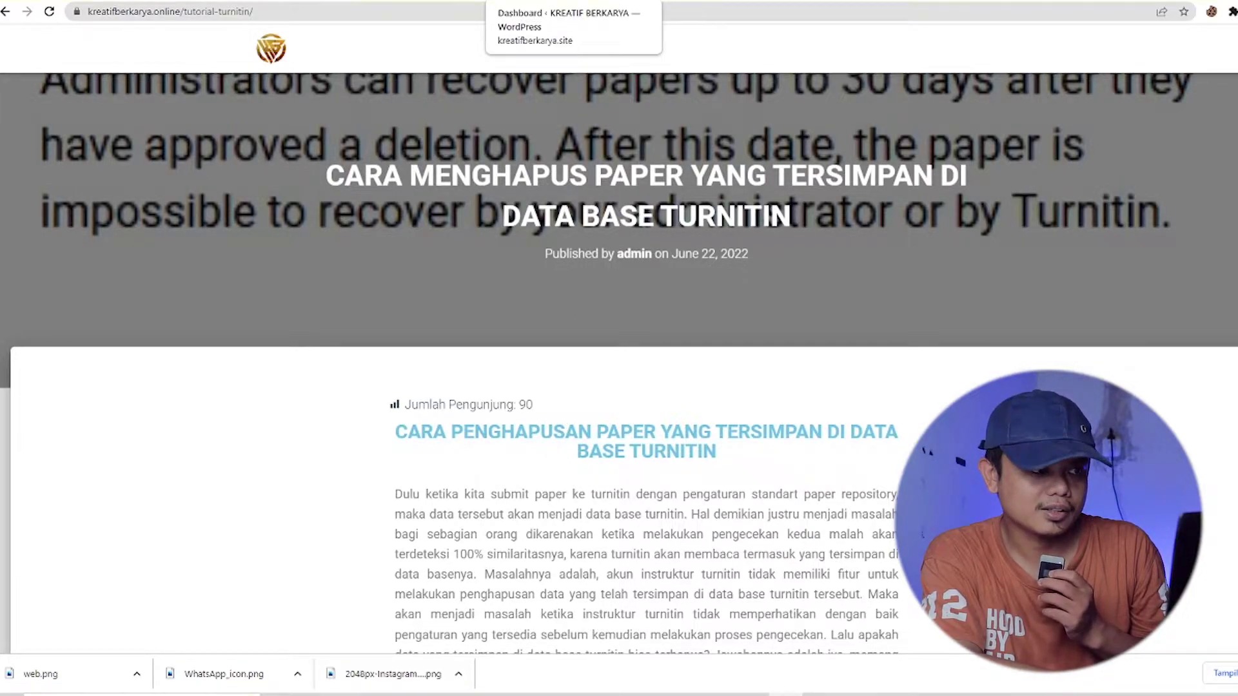
Step: Switch to the KREATIF BERKARYA WordPress dashboard and open the page for adding new plugins
left_click(554, 0)
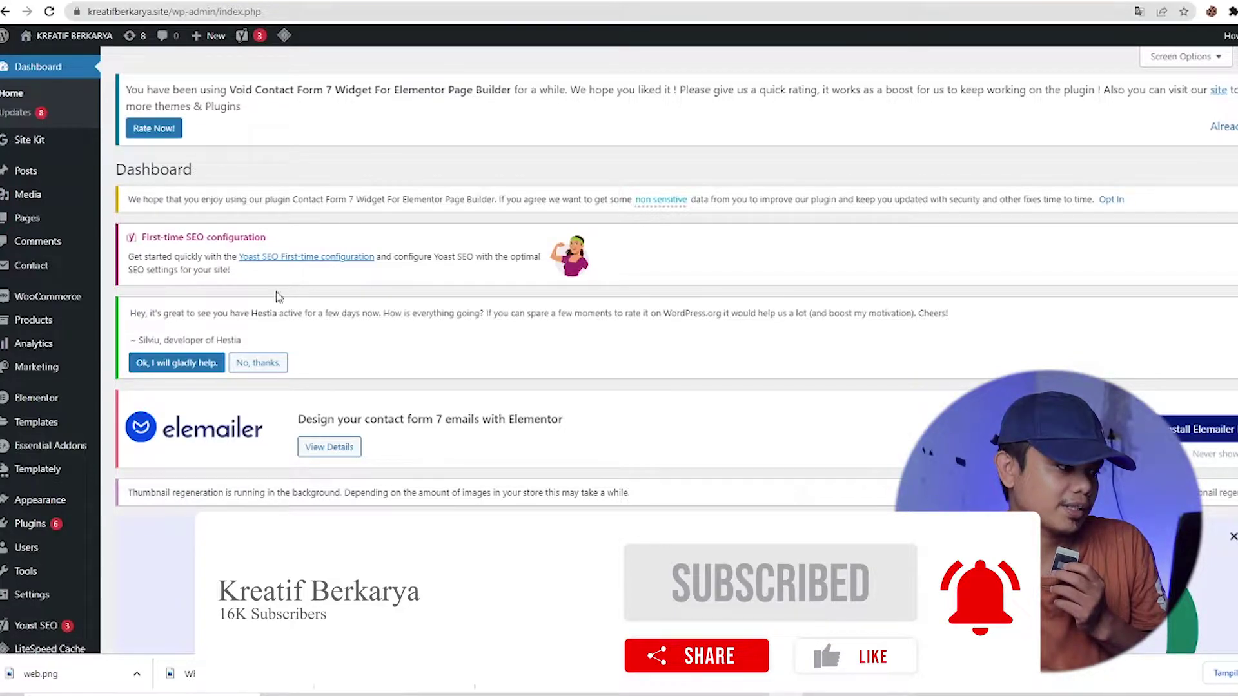
mouse_move(17, 572)
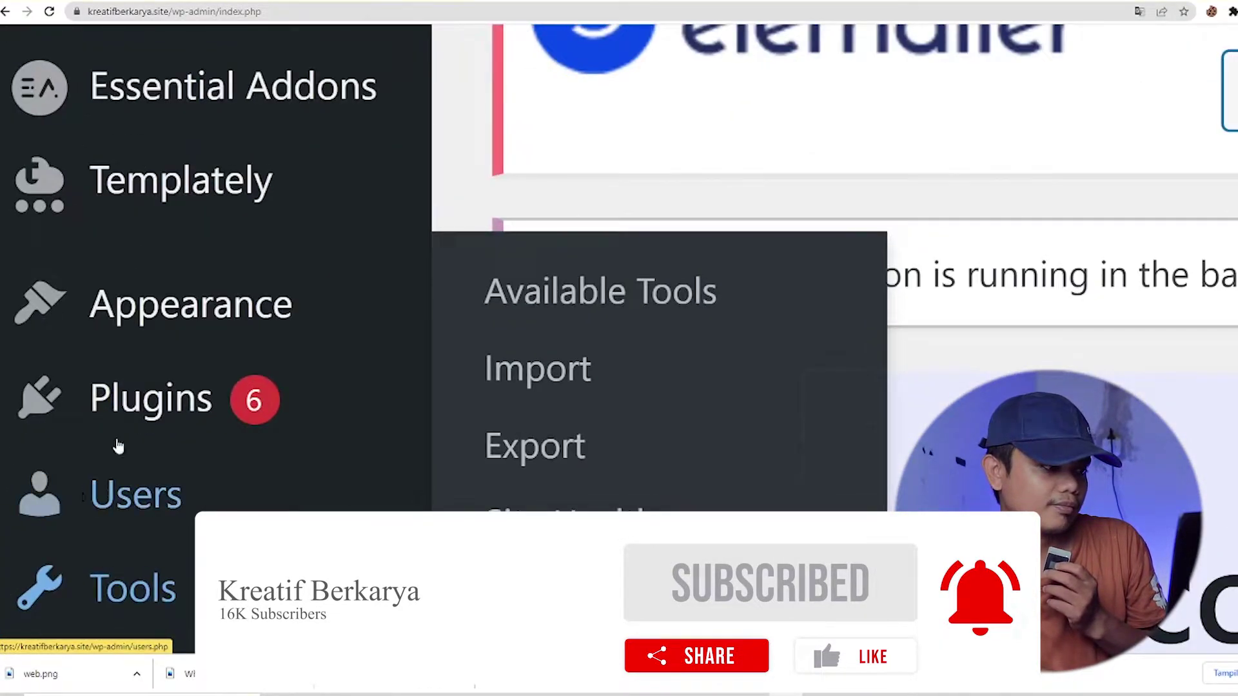
mouse_move(111, 458)
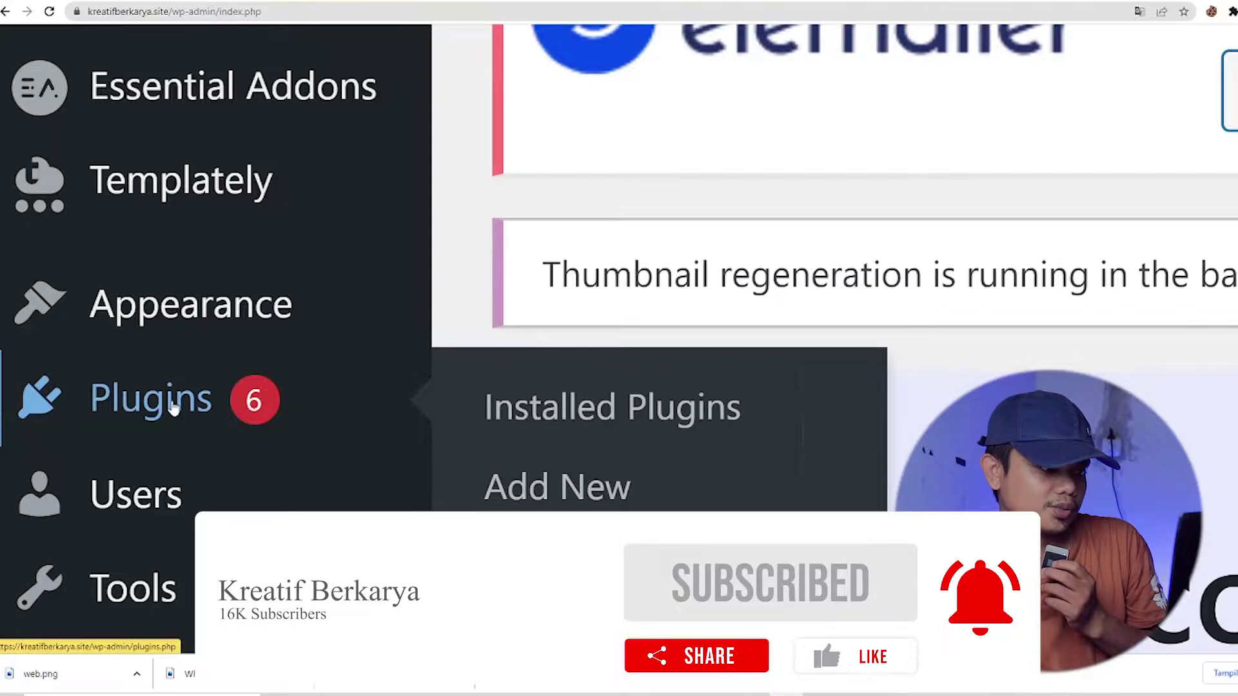
left_click(585, 500)
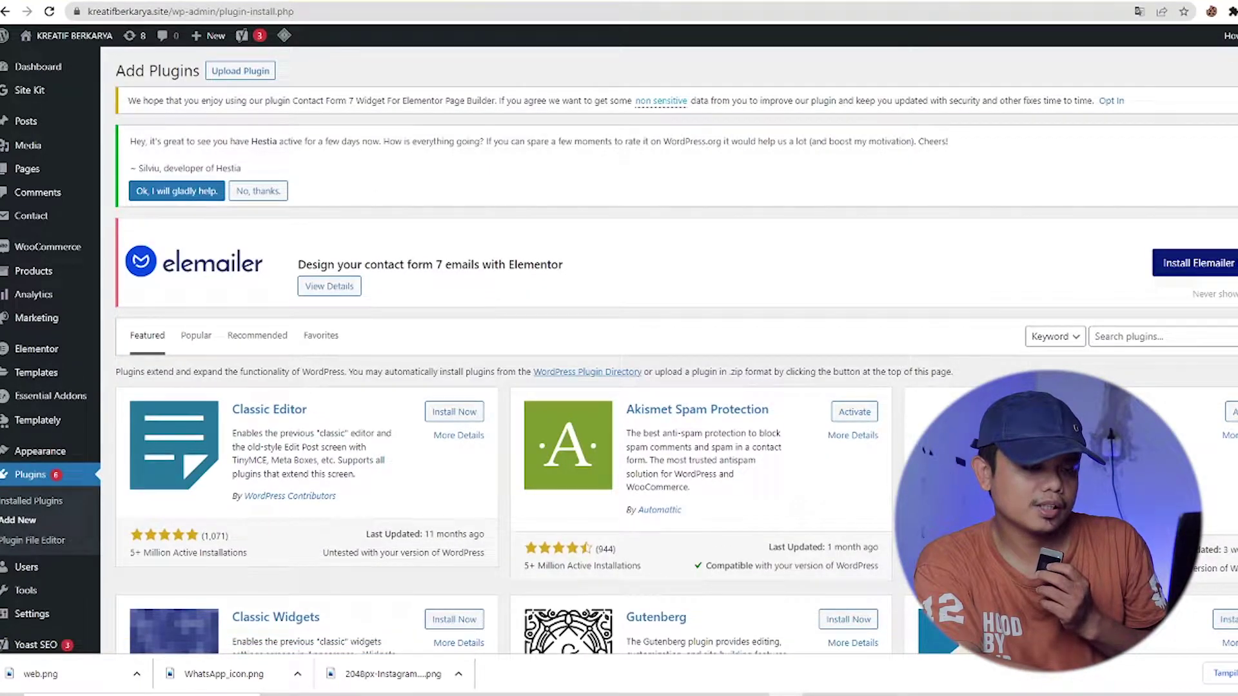
Step: Search the plugin directory for "post view counter"
scroll(1205, 337, "right", 1)
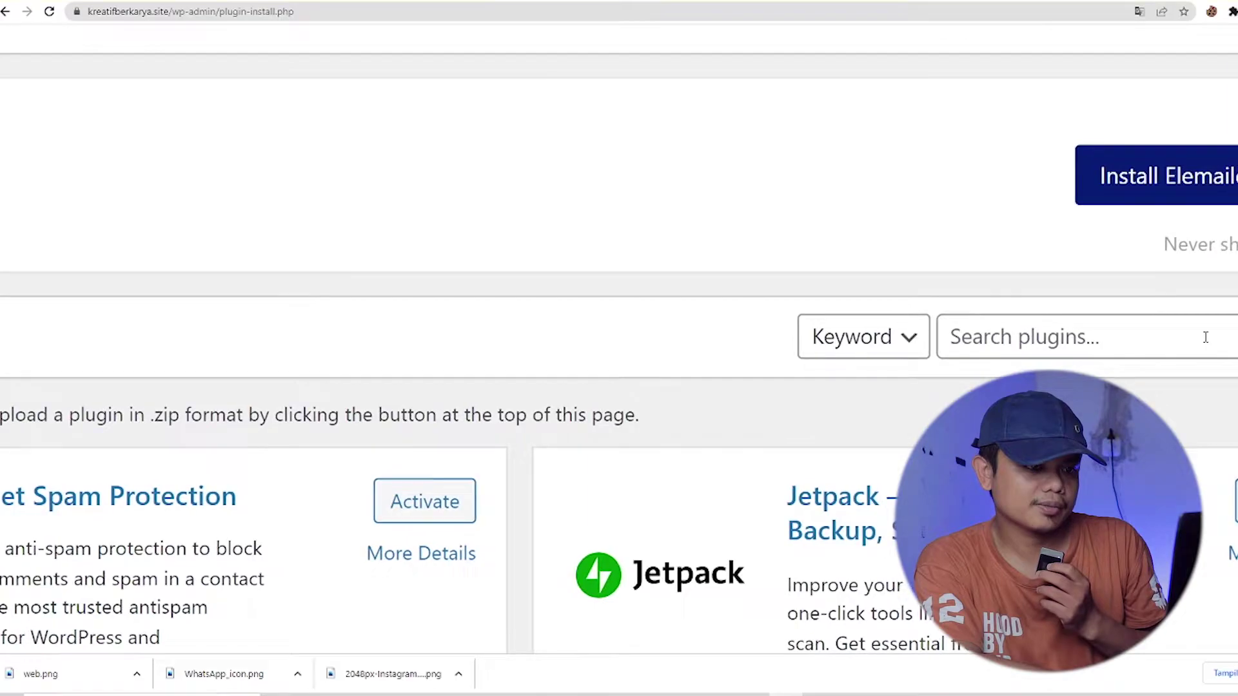
scroll(1093, 337, "right", 4)
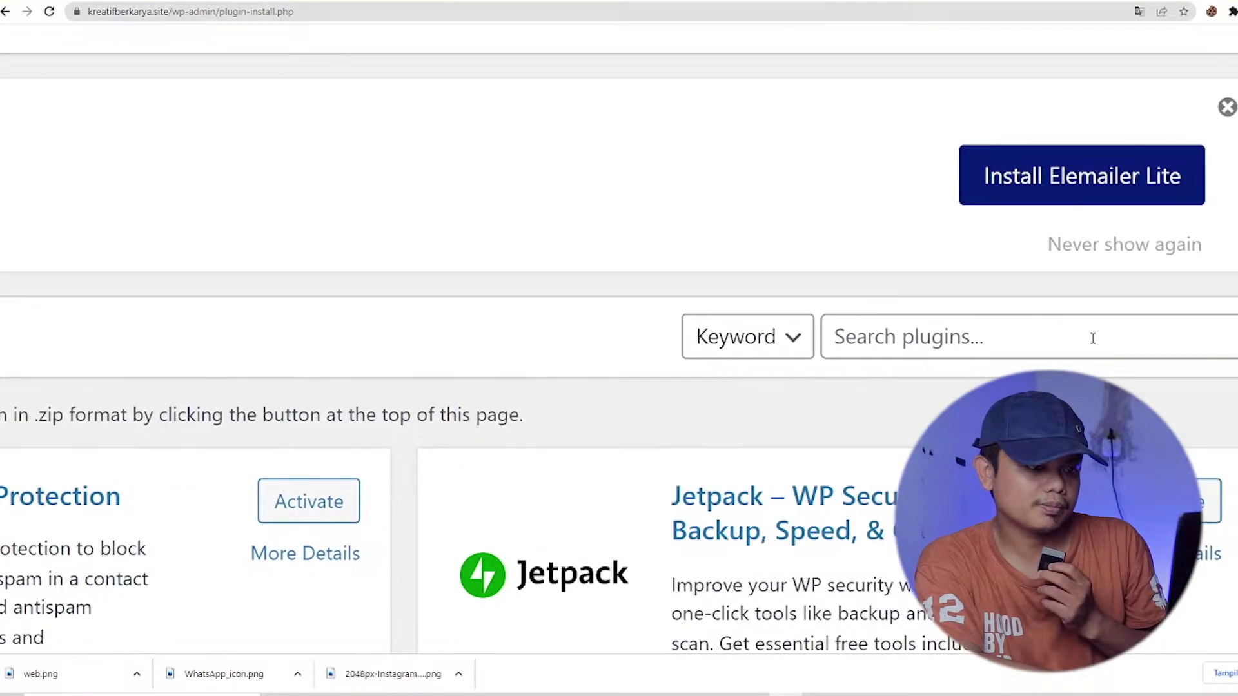
left_click(989, 326)
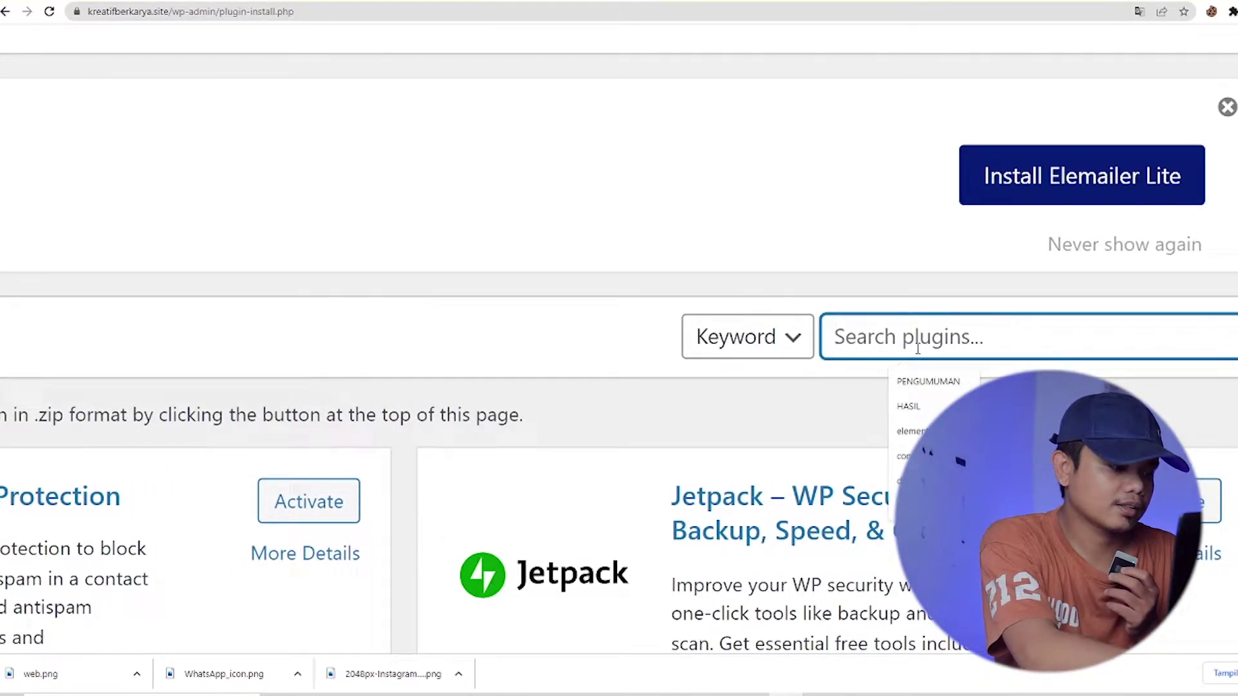
type("post")
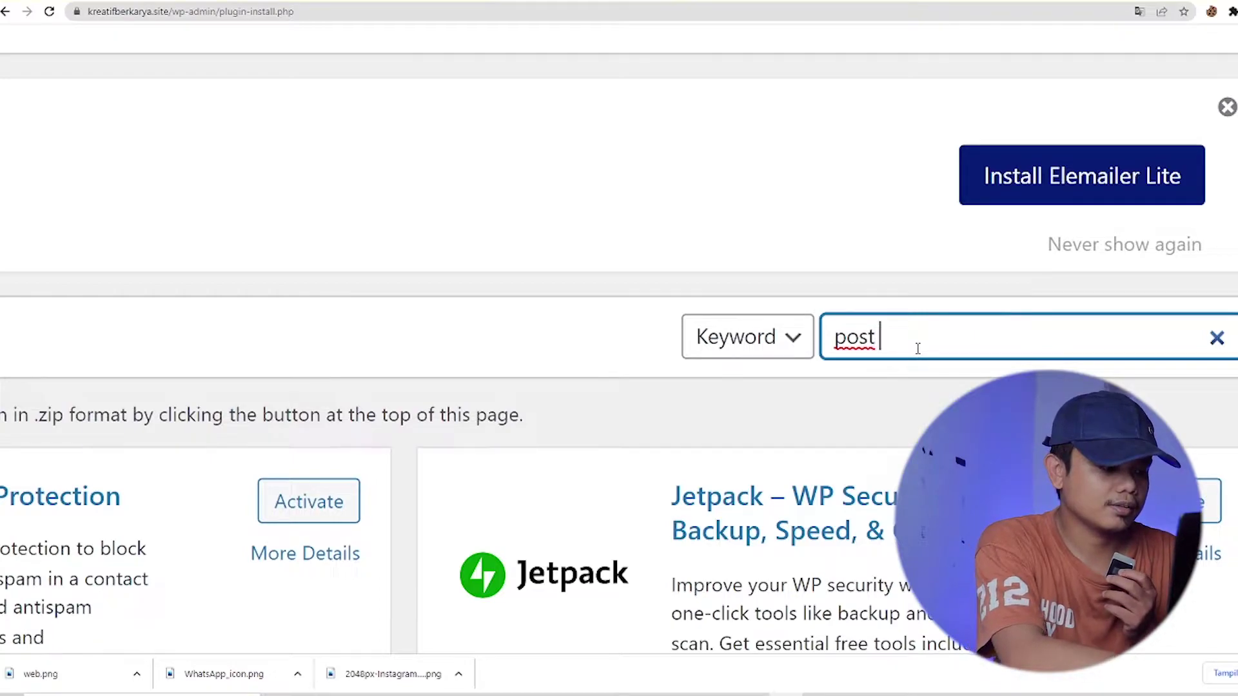
type(" view")
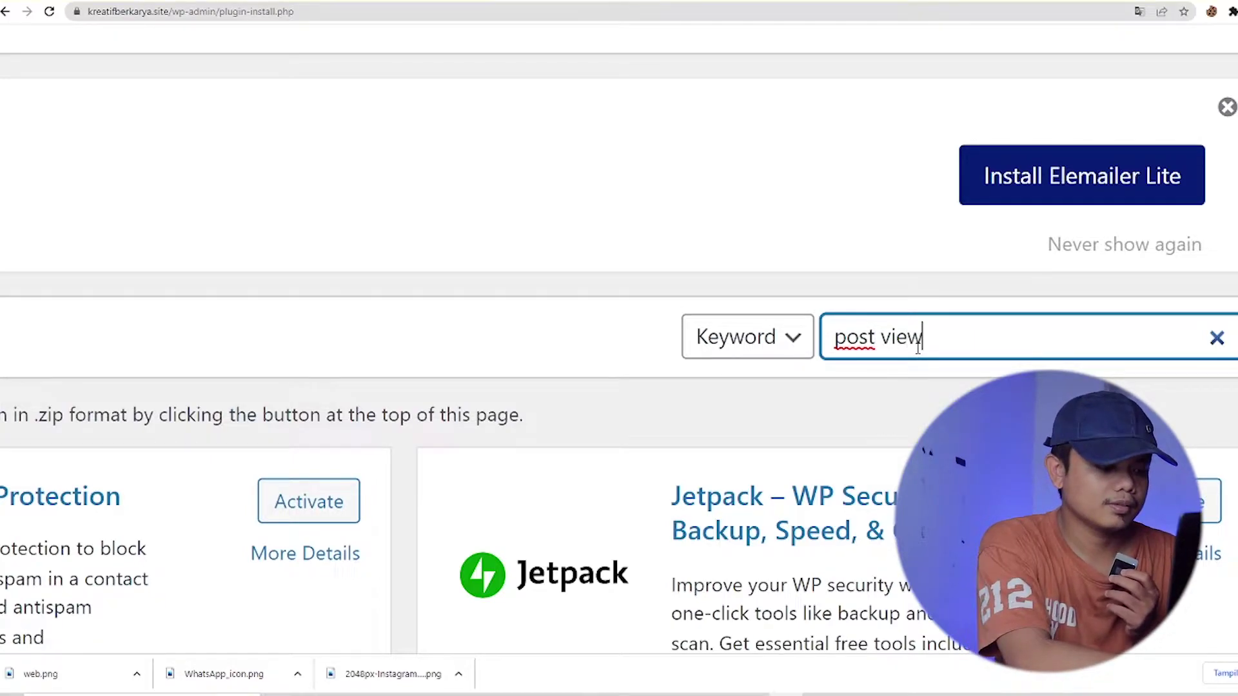
type(" counter")
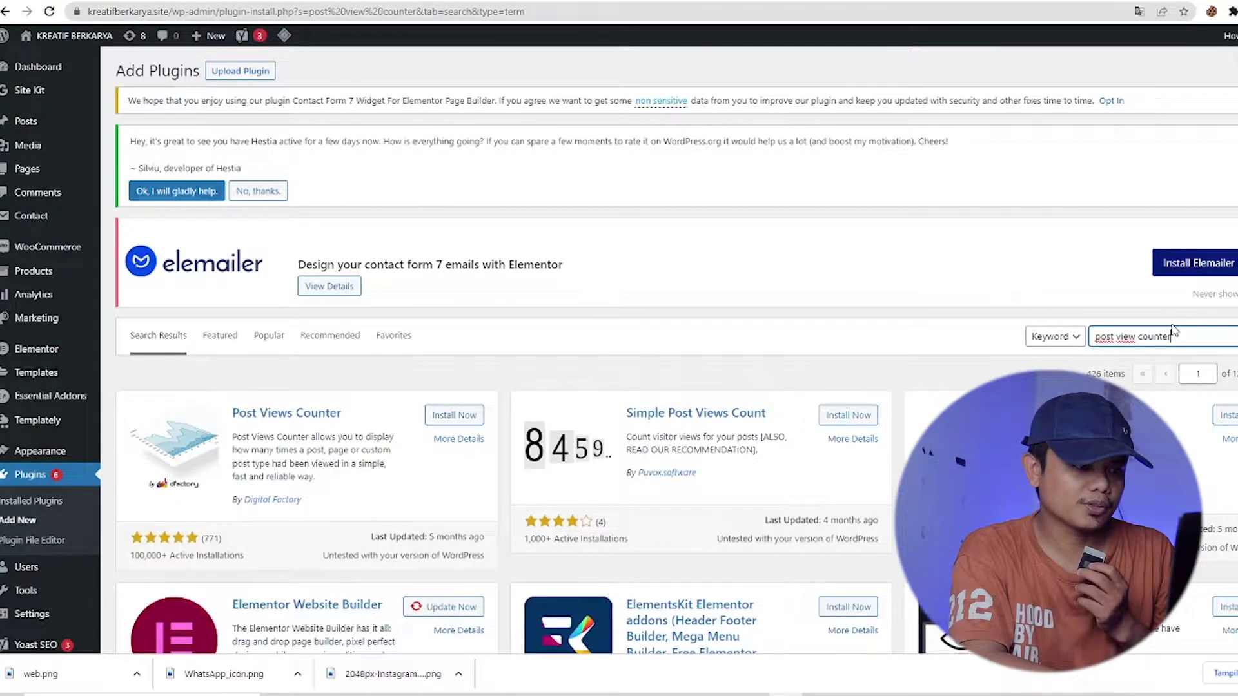
Step: Install the Post Views Counter plugin by Digital Factory from the search results
scroll(548, 474, "down", 5)
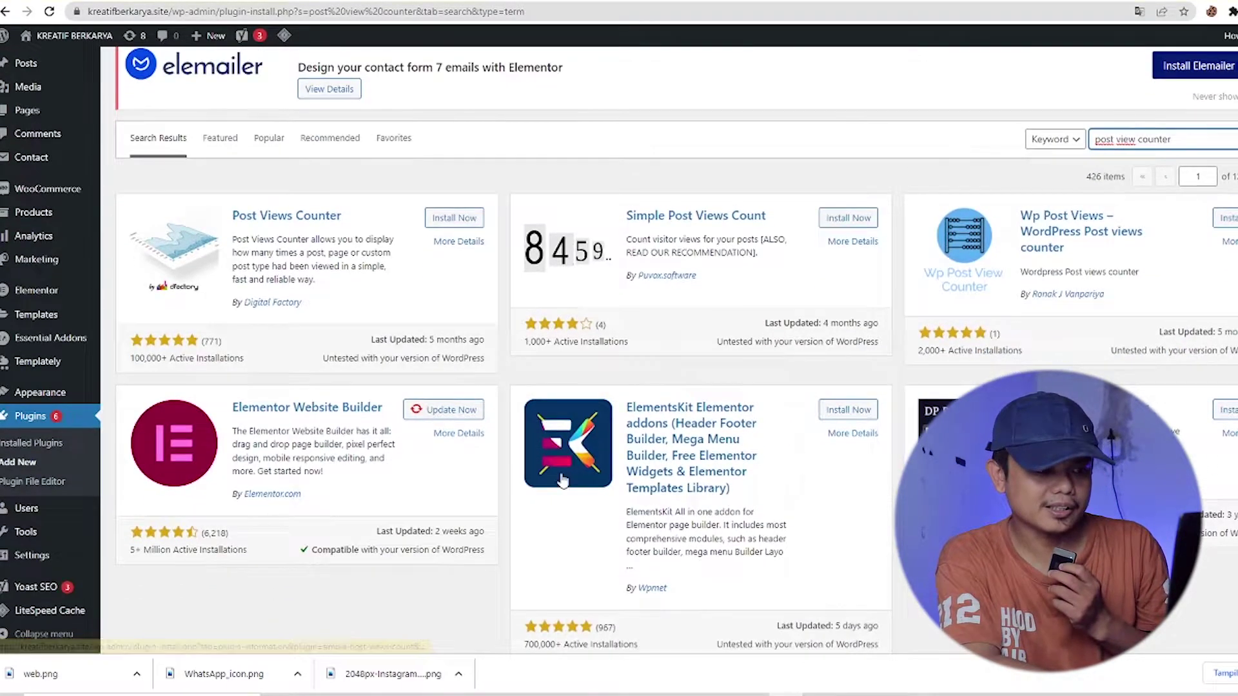
scroll(561, 478, "up", 5)
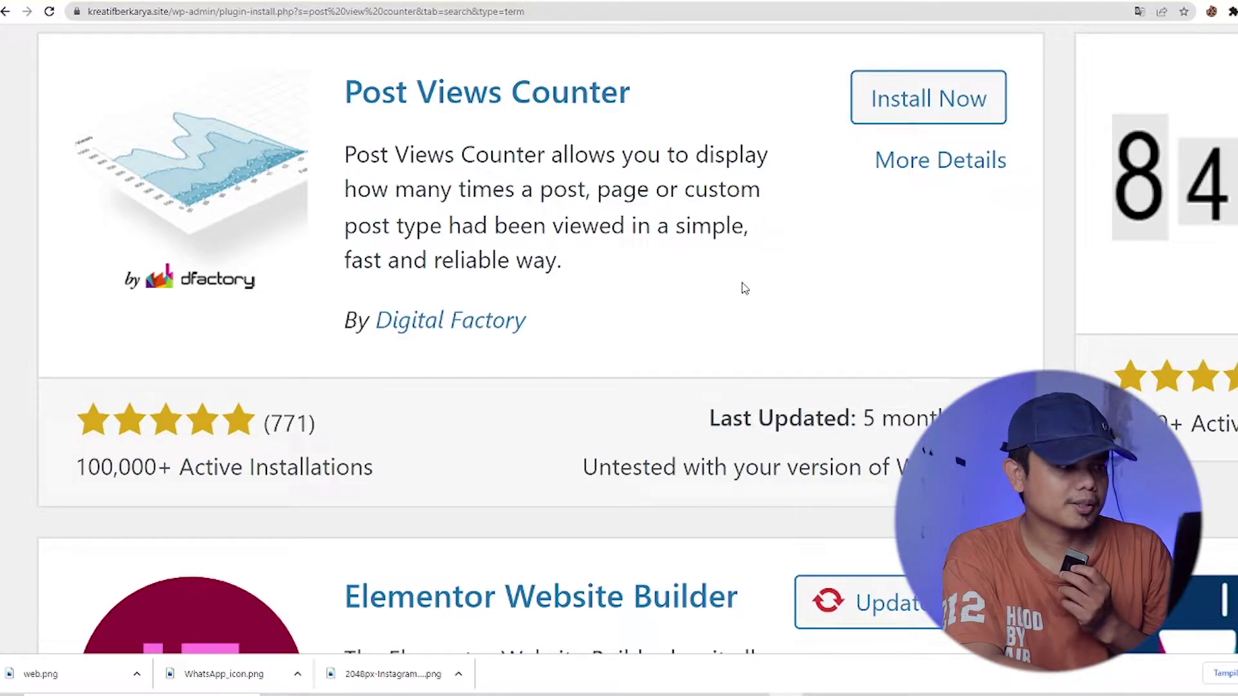
key("ctrl+minus")
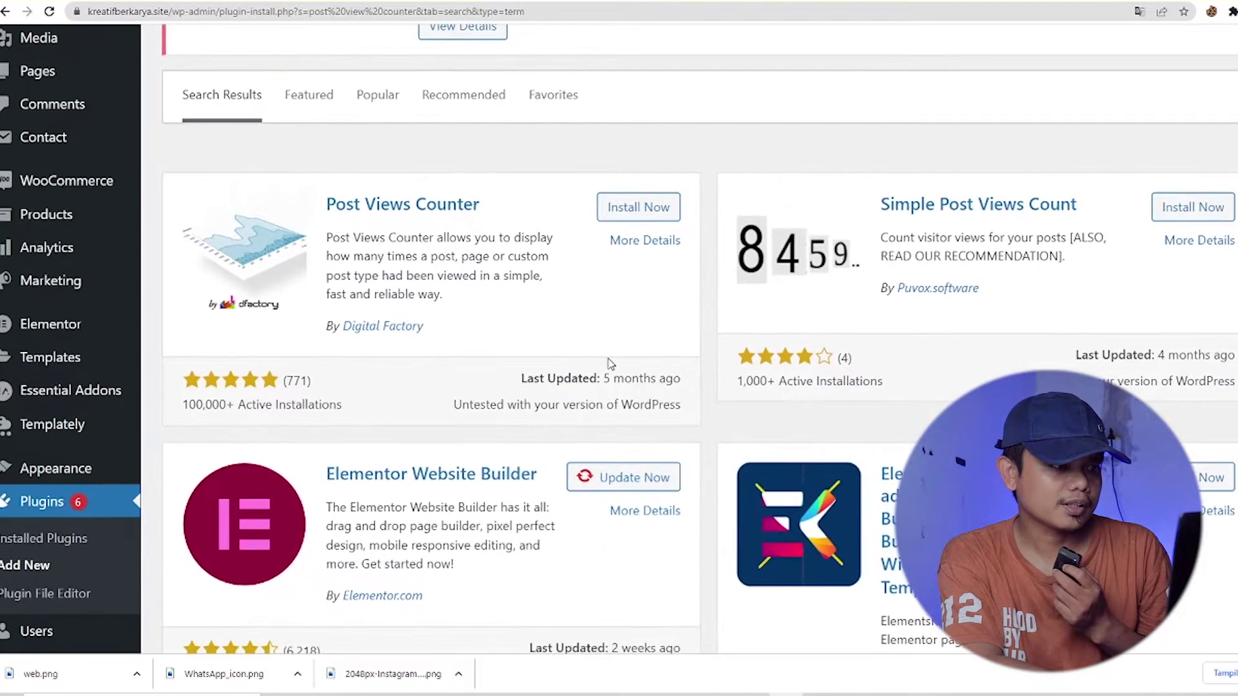
left_click(641, 220)
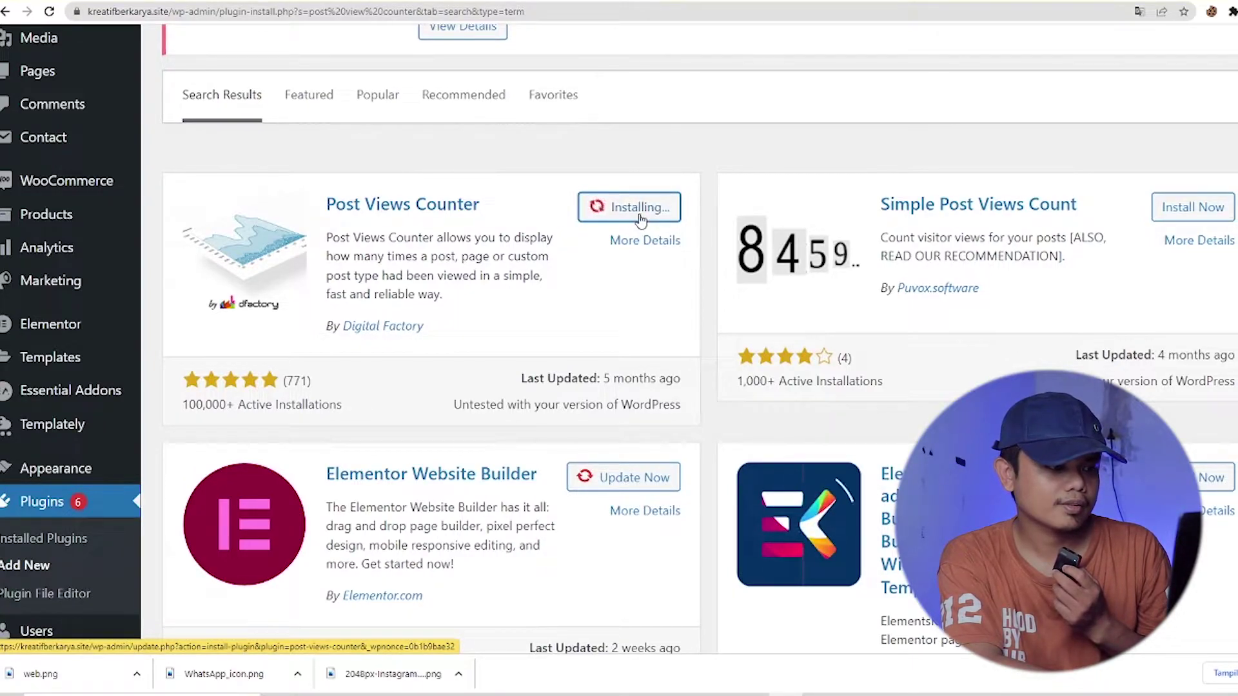
Step: Activate the newly installed Post Views Counter plugin
scroll(508, 428, "down", 2)
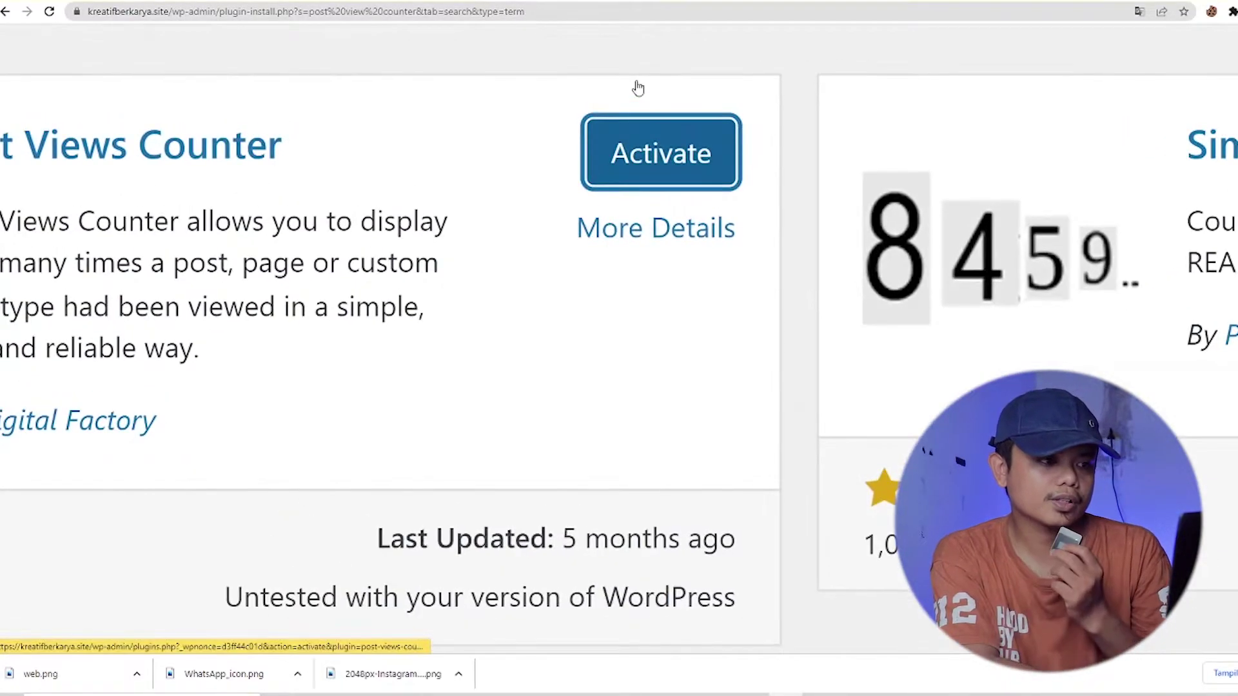
scroll(638, 87, "up", 2)
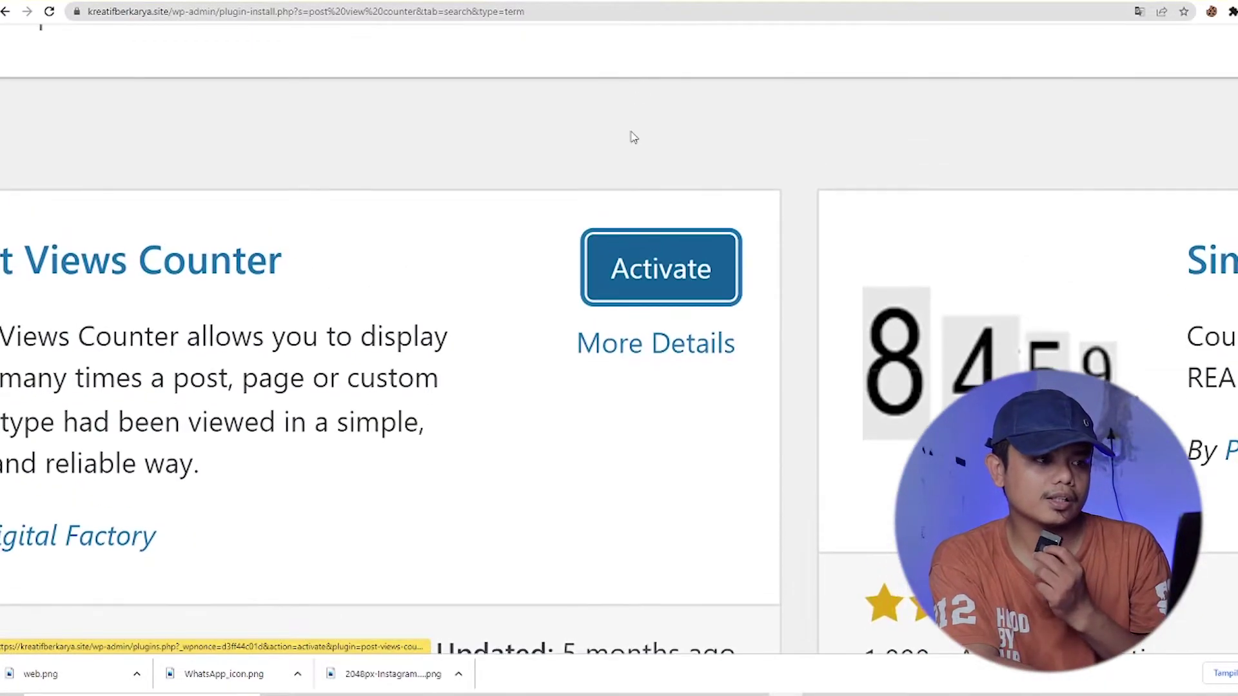
left_click(675, 284)
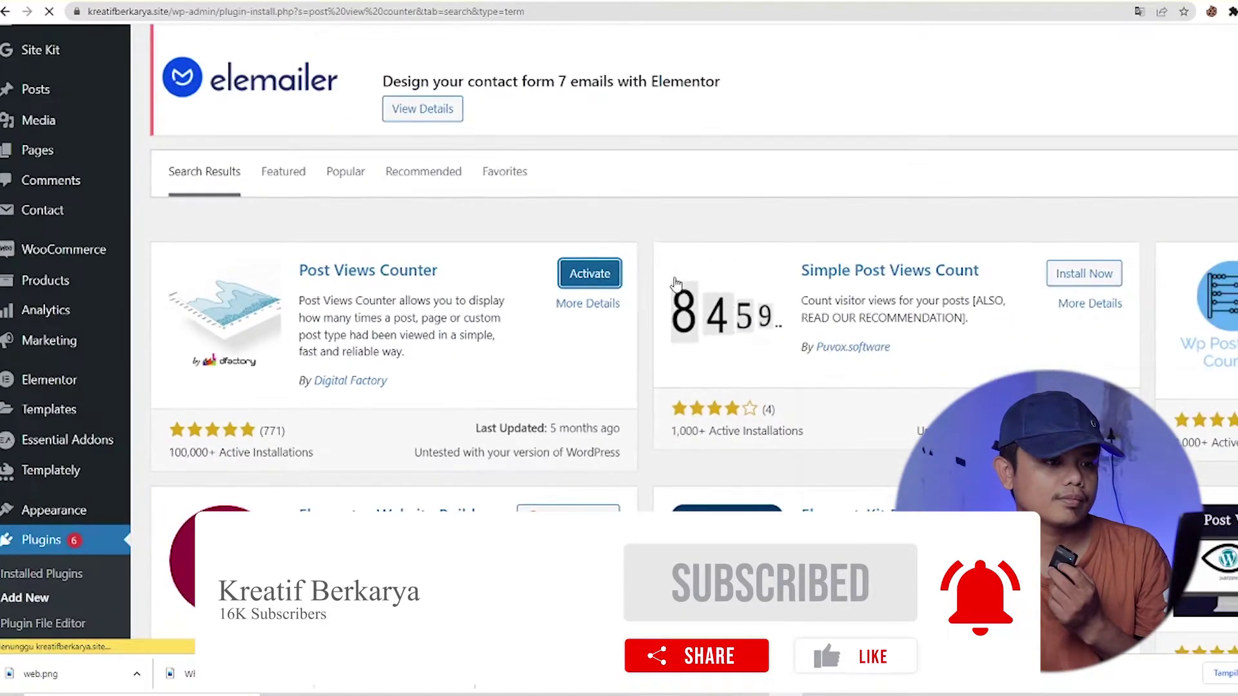
scroll(674, 284, "down", 3)
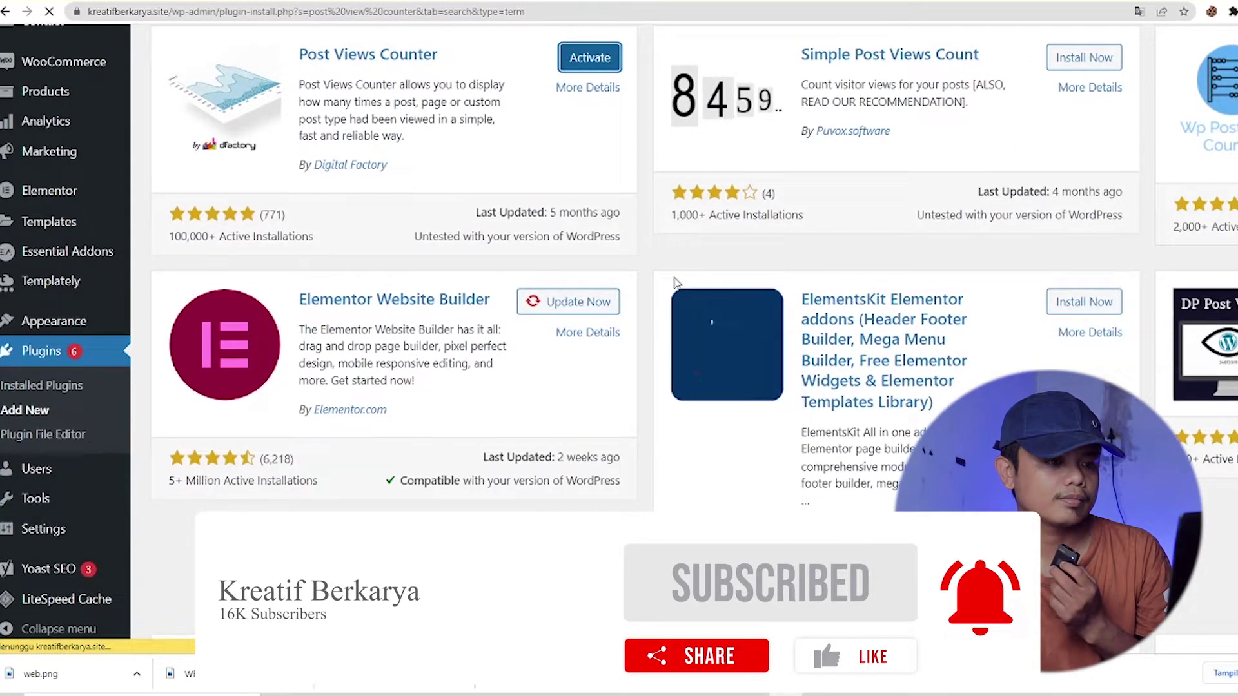
scroll(675, 283, "up", 1)
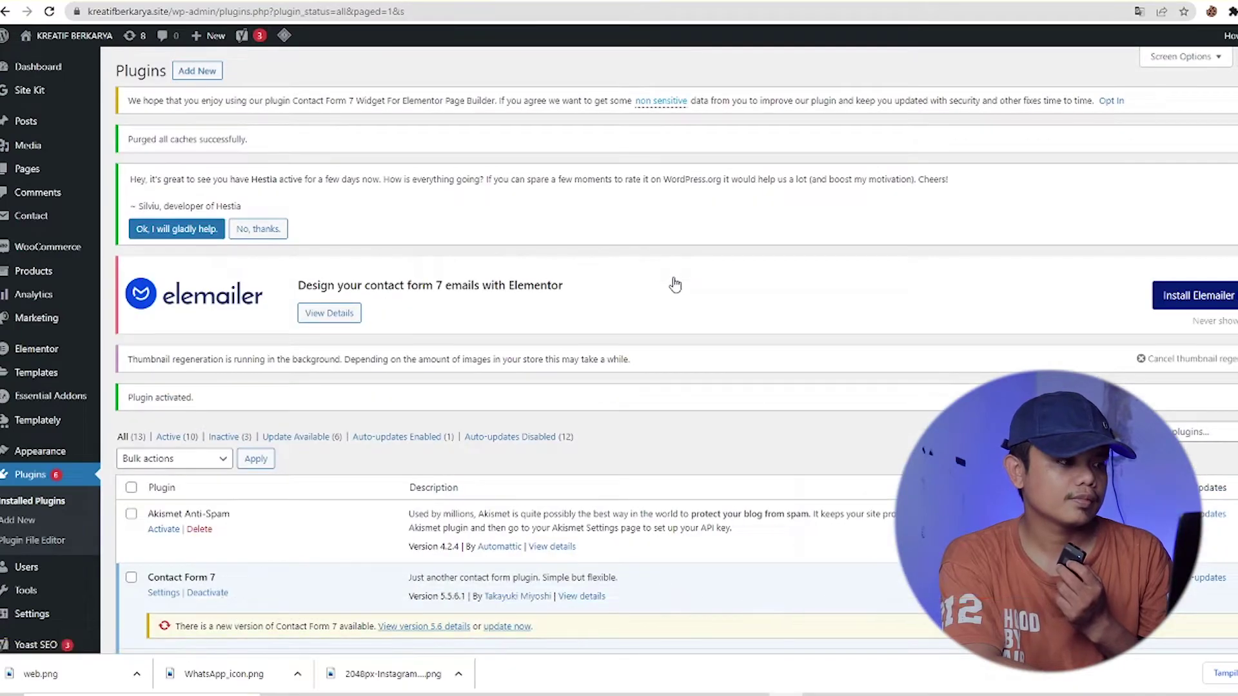
Step: Find Post Views Counter among the installed plugins and open its settings
scroll(447, 427, "down", 5)
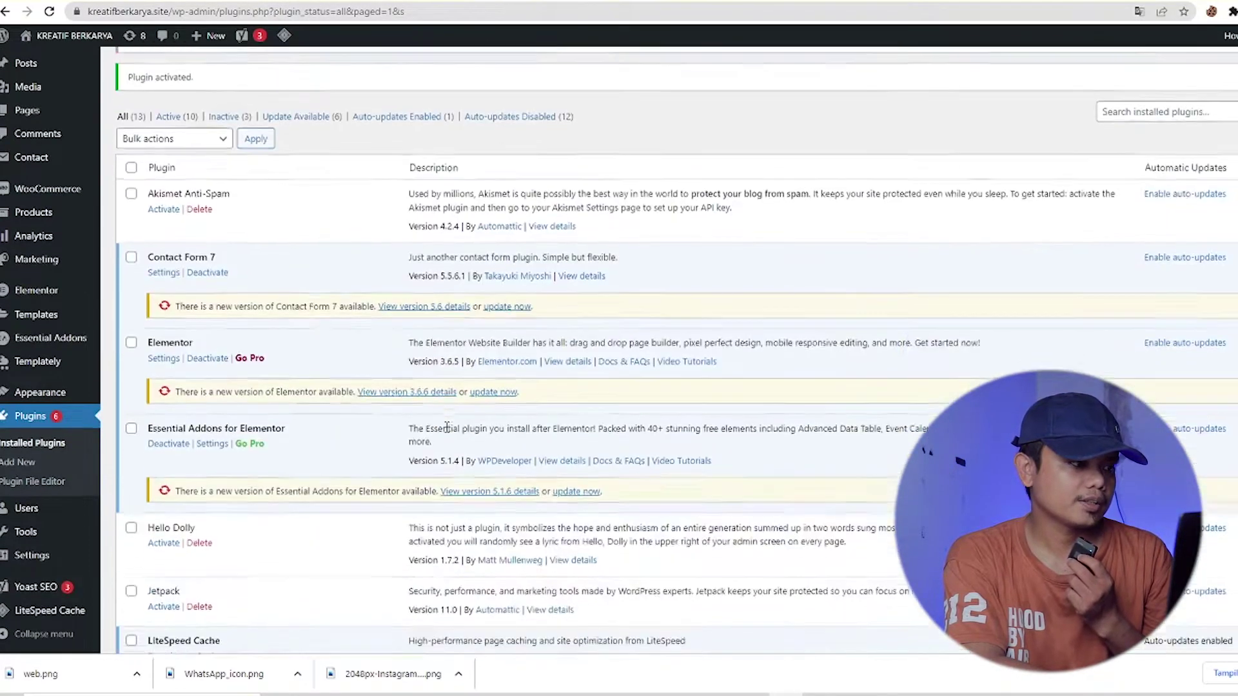
scroll(447, 428, "down", 6)
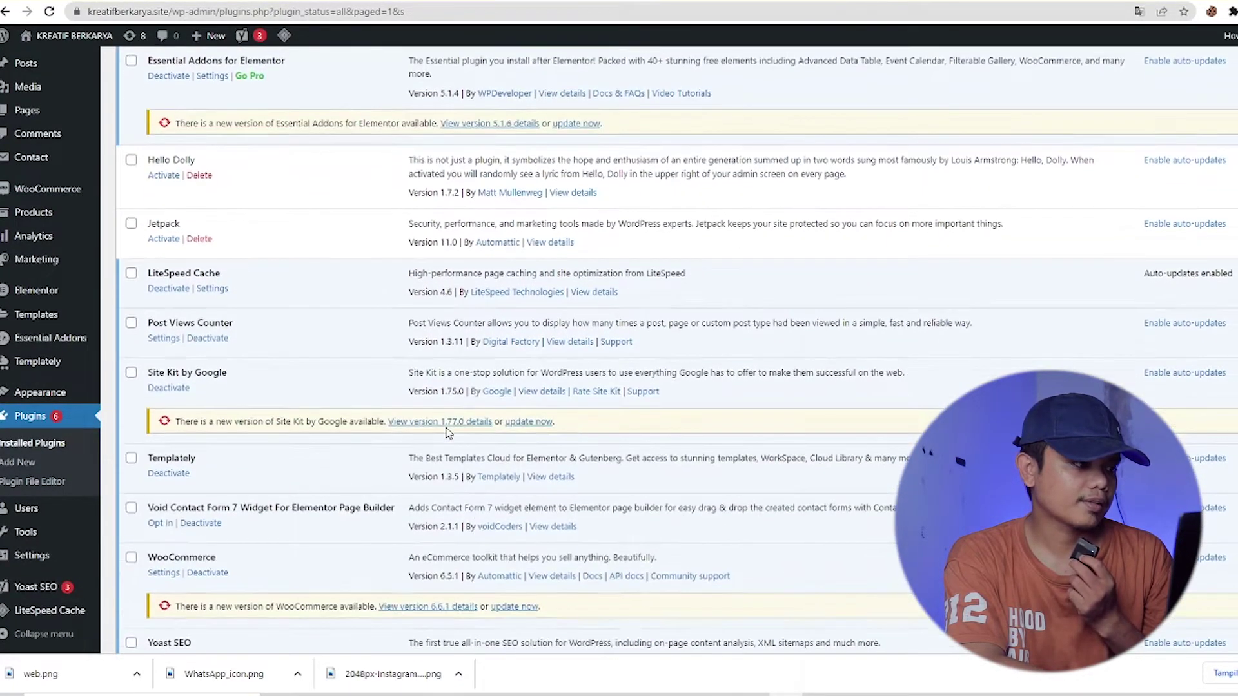
scroll(447, 432, "down", 3)
scroll(446, 431, "up", 2)
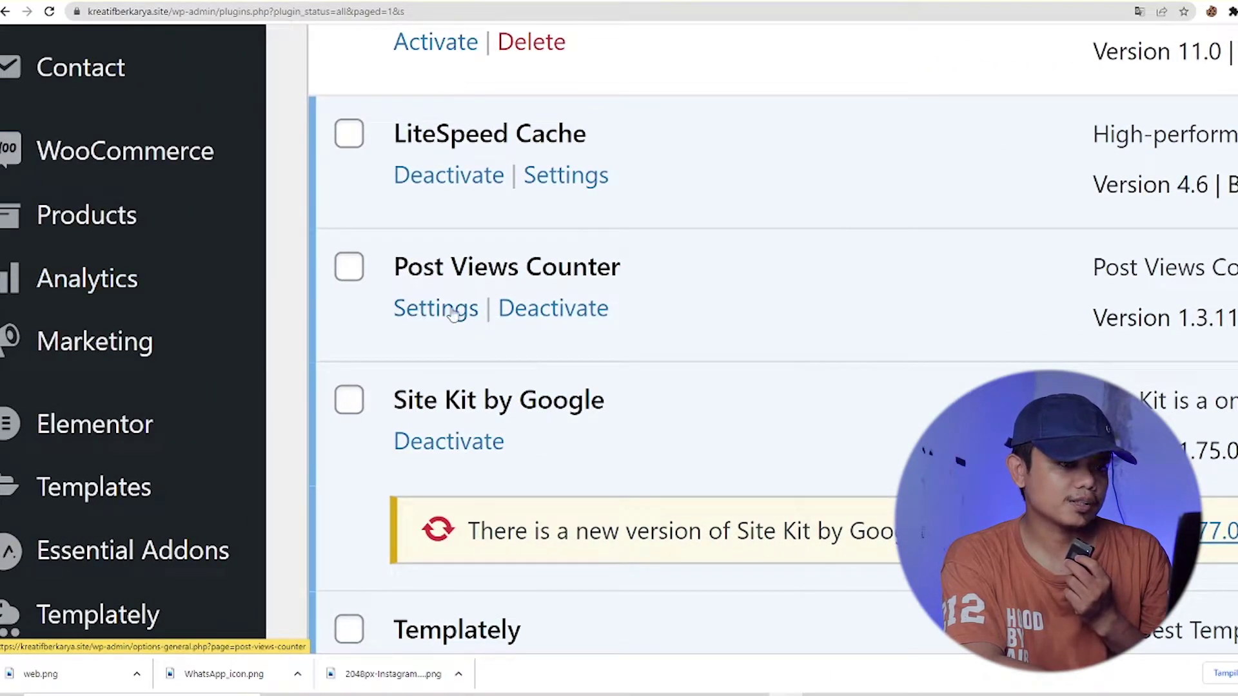
left_click(454, 321)
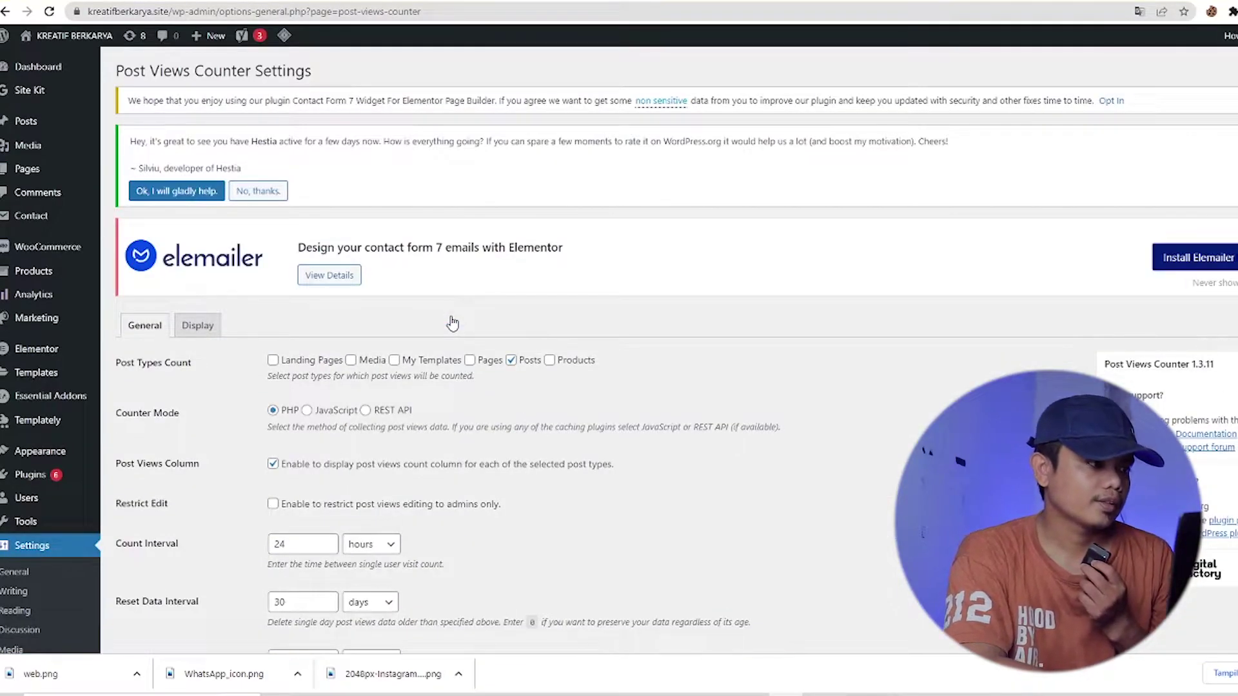
Step: Include Landing Pages in the post types whose views are counted
scroll(151, 459, "down", 3)
scroll(504, 154, "up", 4, "ctrl")
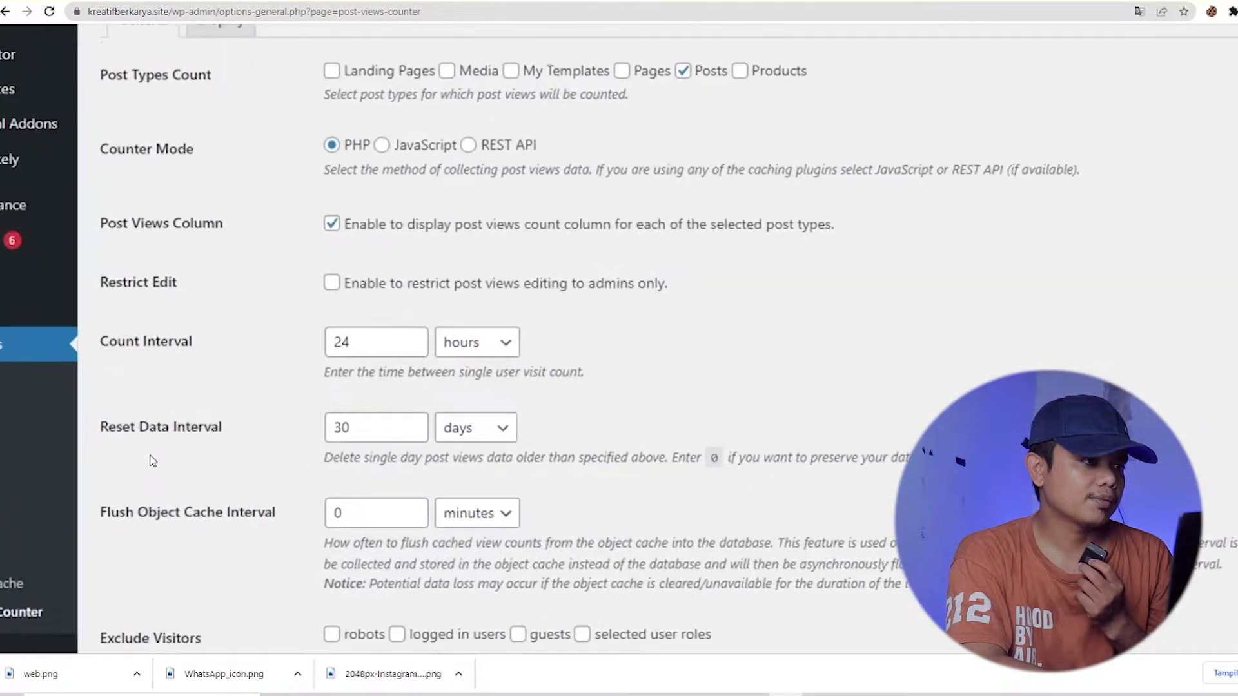
scroll(302, 241, "up", 1, "ctrl")
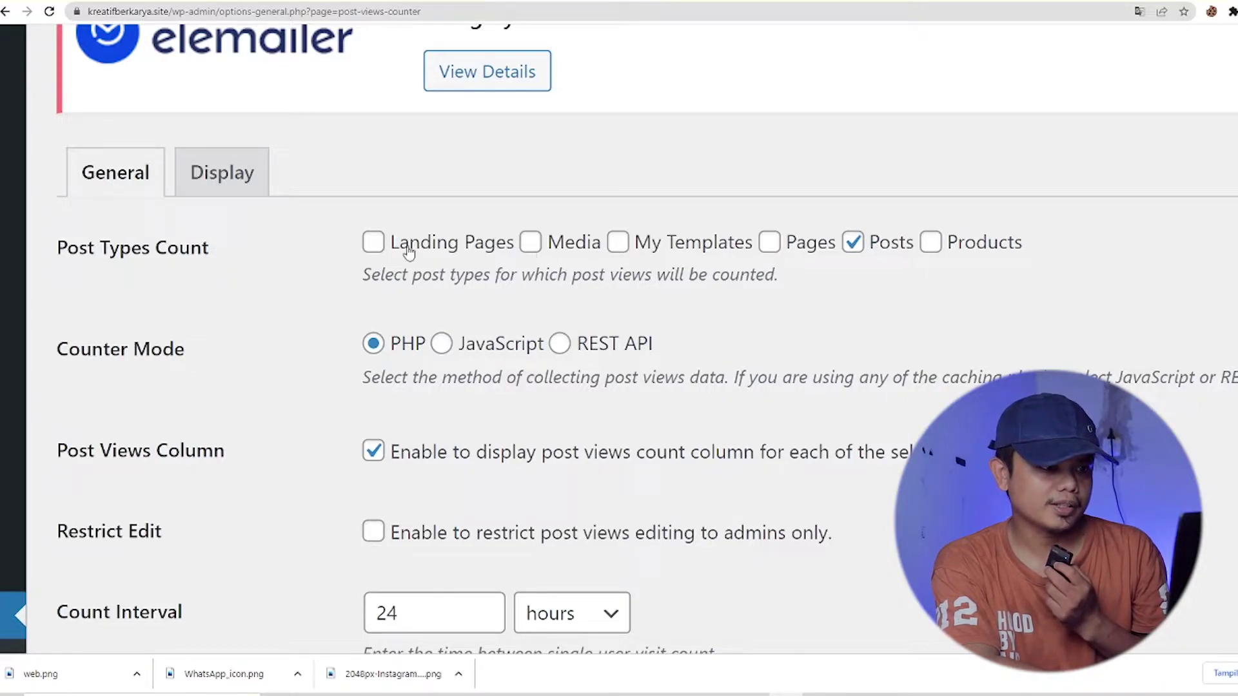
left_click(373, 245)
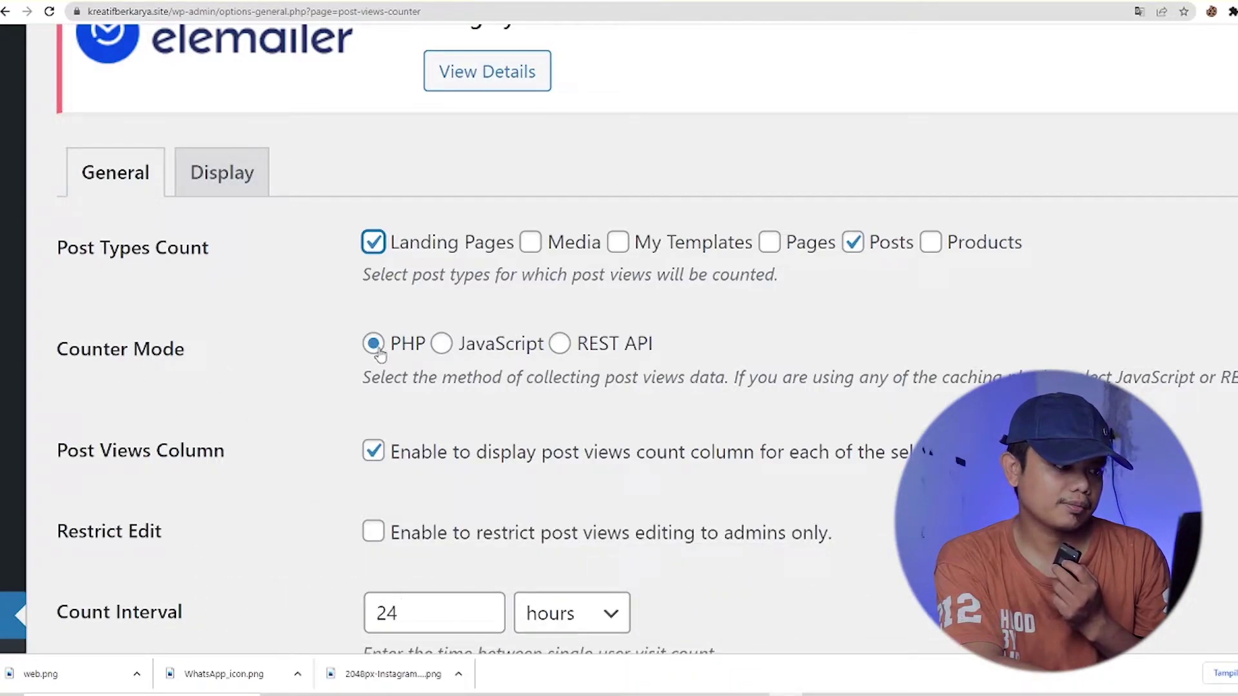
Step: Check the time units available for the count interval without changing the selected unit
scroll(413, 366, "down", 2)
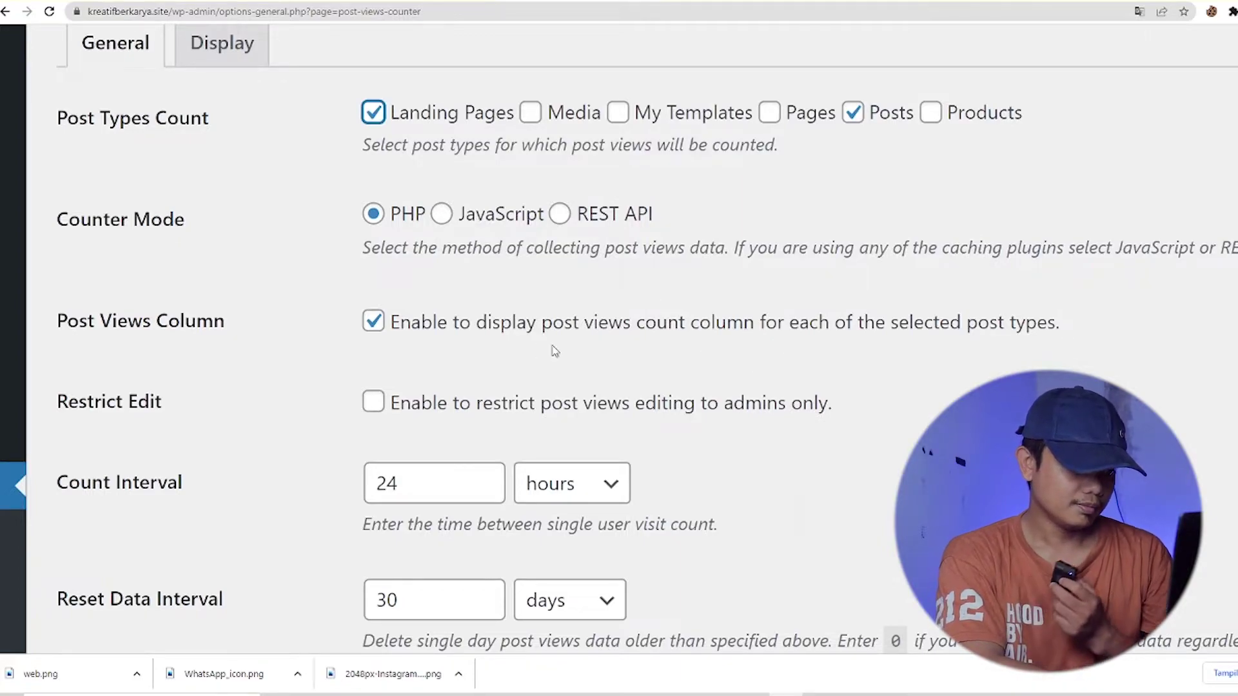
scroll(554, 351, "down", 3)
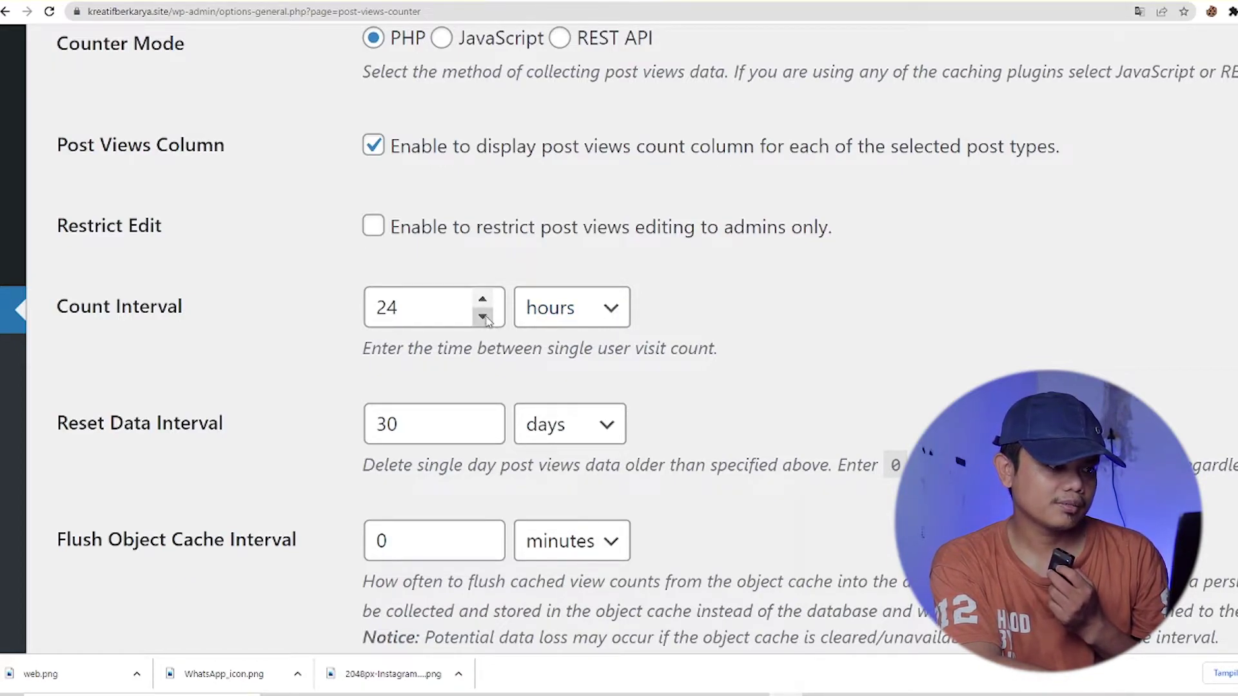
left_click(613, 311)
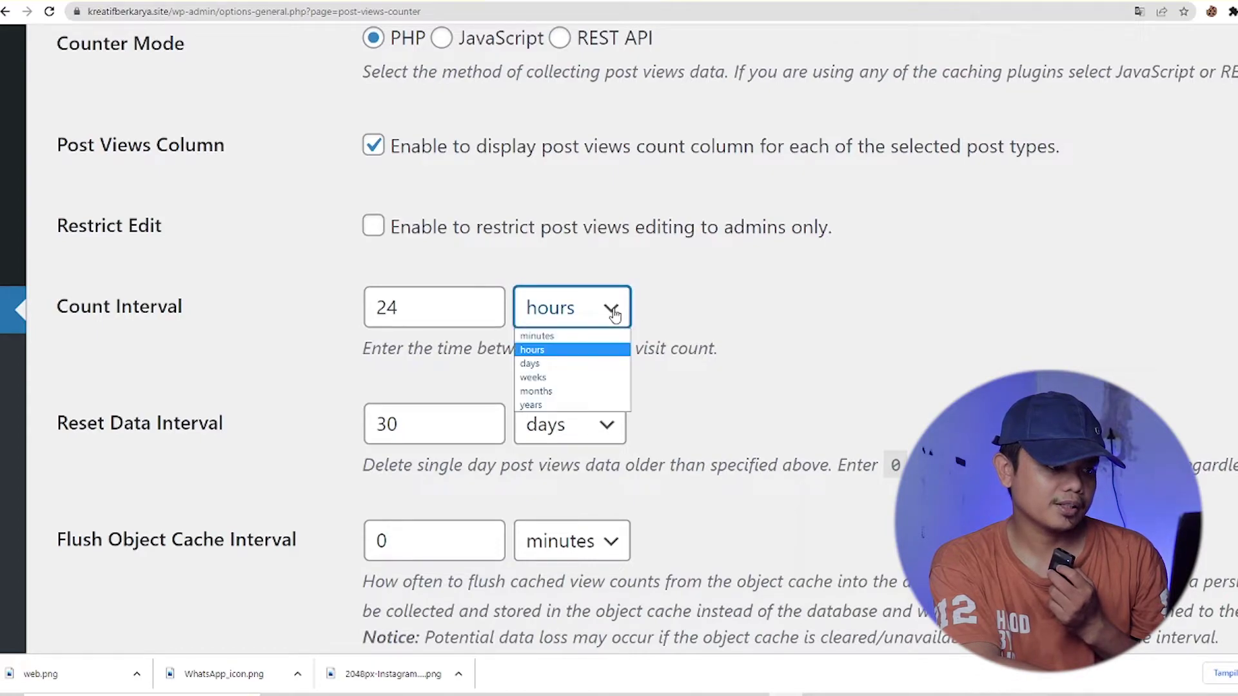
left_click(772, 293)
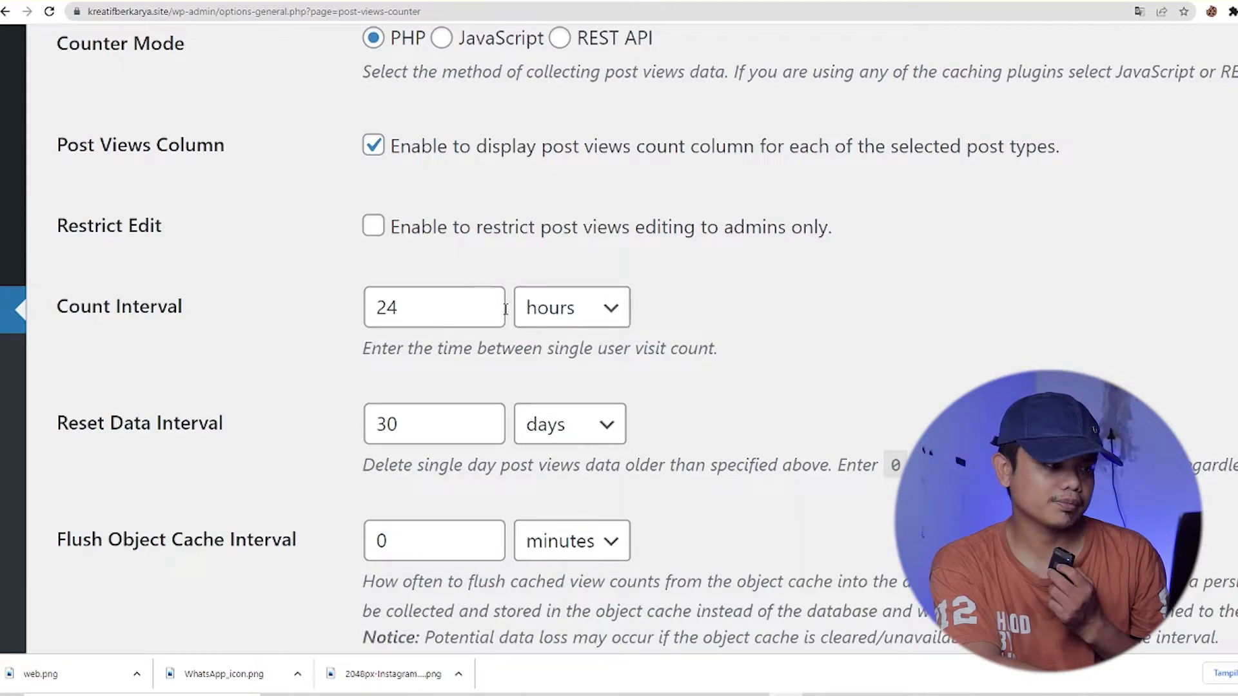
Step: Set the Reset Data Interval to 0 days so that view data is preserved regardless of age
scroll(532, 334, "down", 1)
scroll(532, 334, "down", 1)
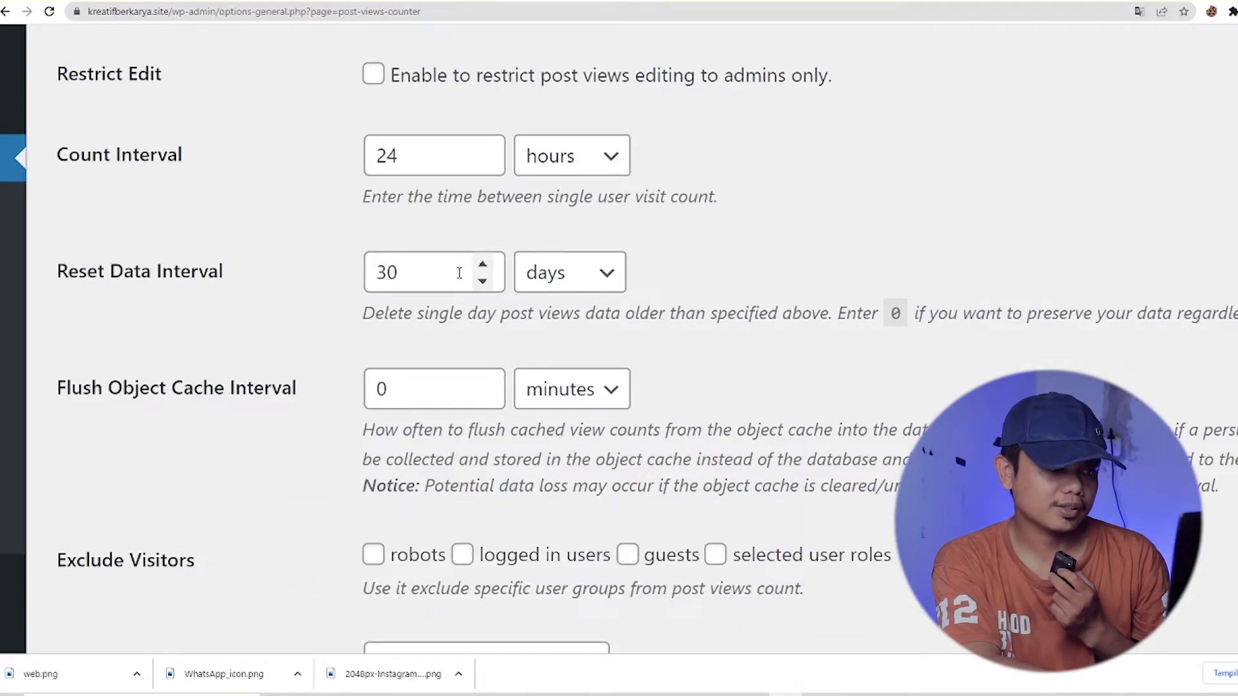
left_click(608, 274)
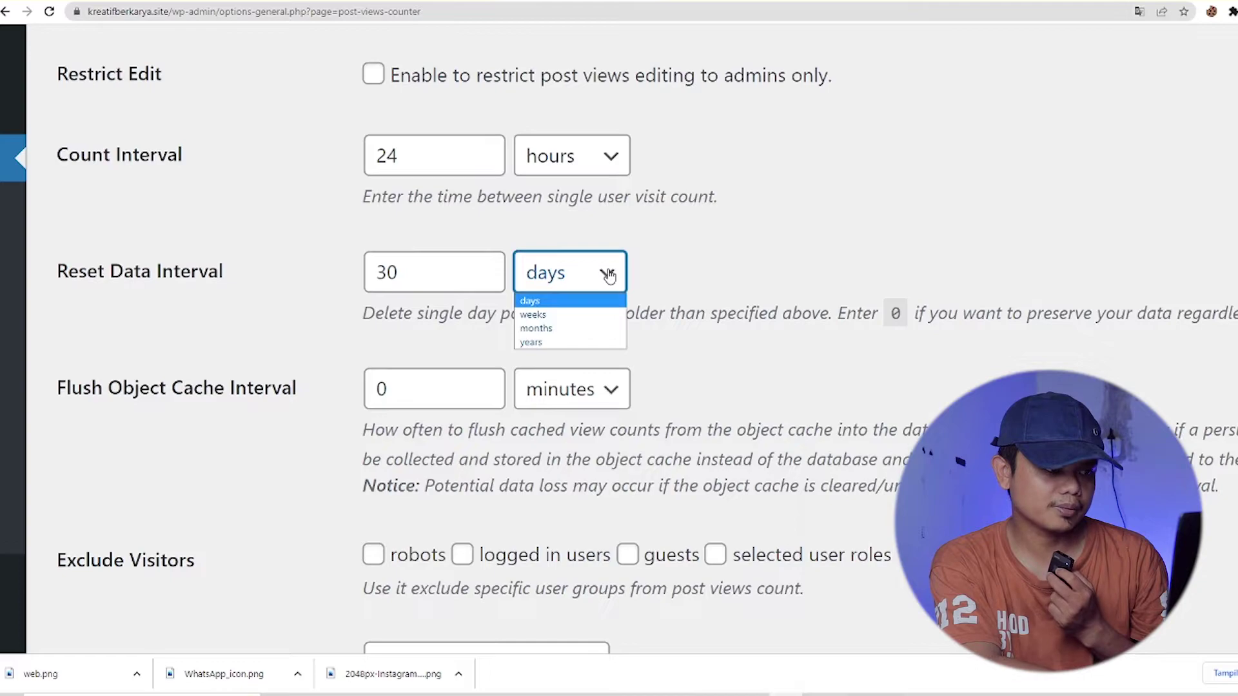
left_click(406, 274)
left_click_drag(406, 273, 365, 270)
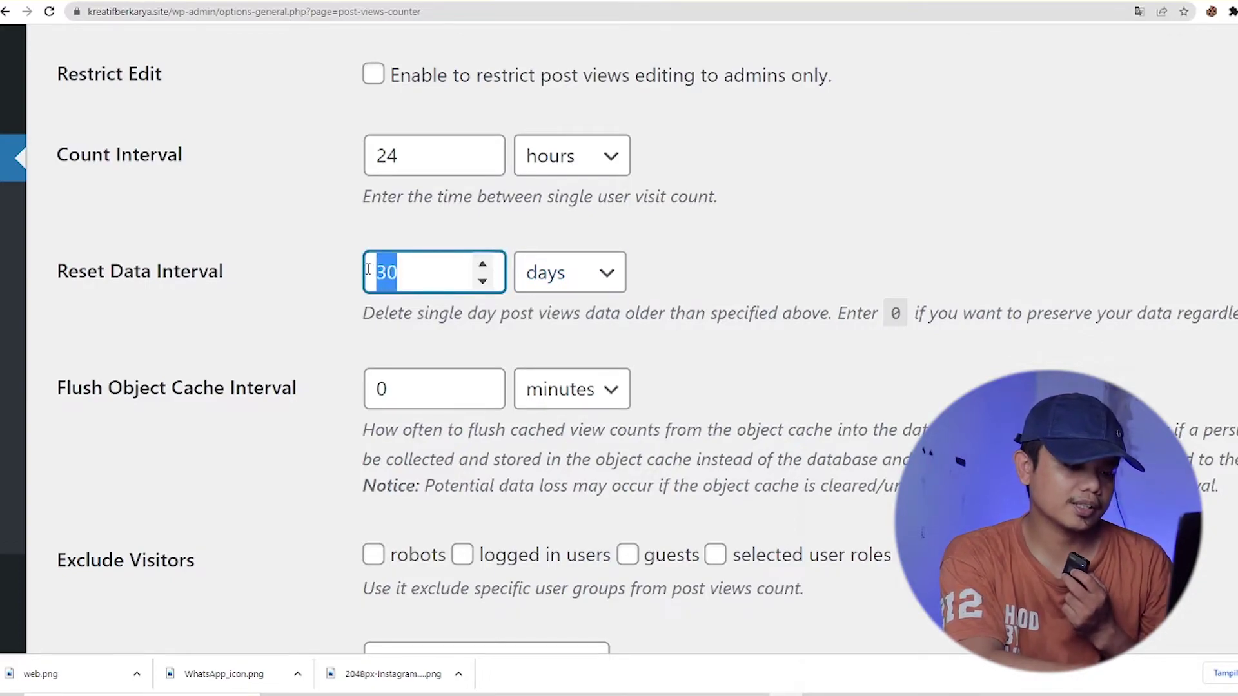
key("BackSpace")
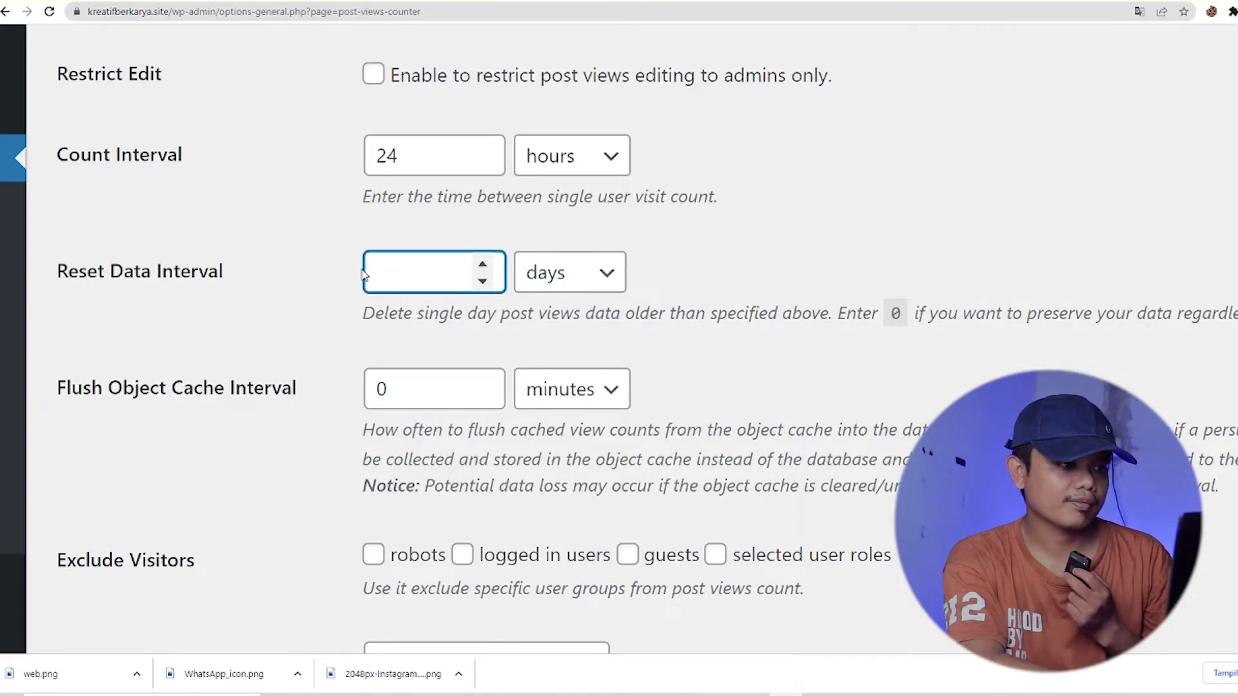
type("0")
left_click(812, 246)
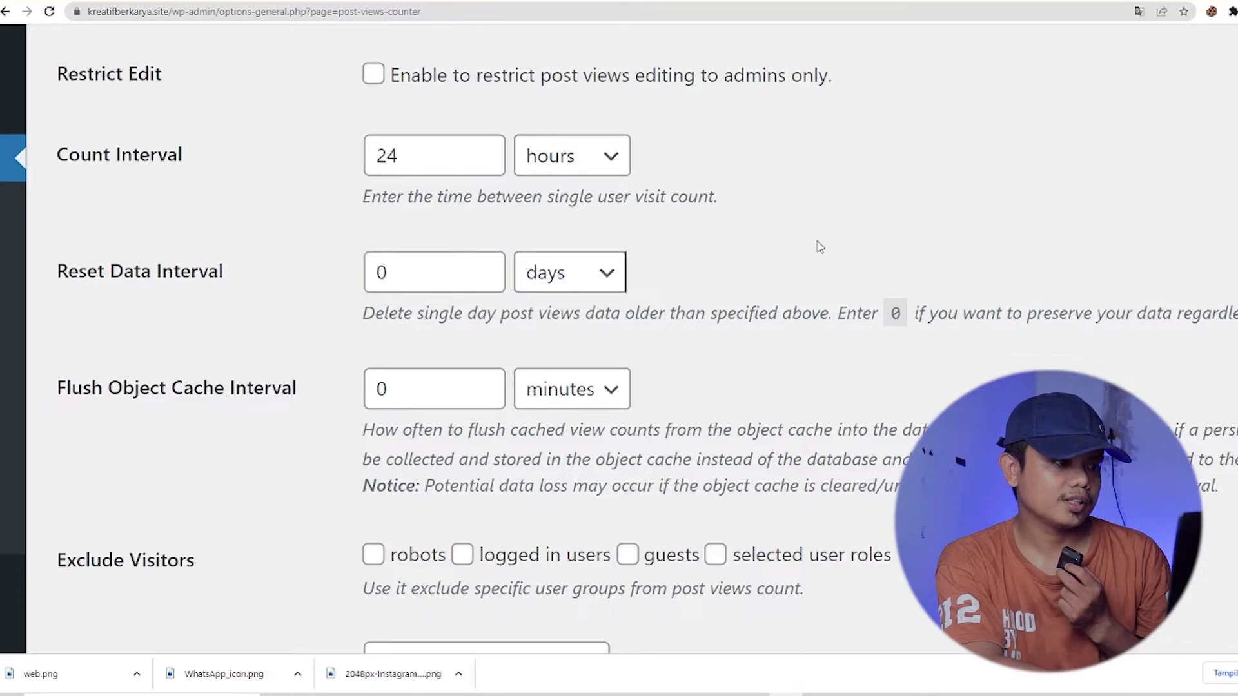
Step: Review the remaining general counter options and save the general settings
scroll(818, 244, "down", 4)
scroll(817, 240, "down", 4)
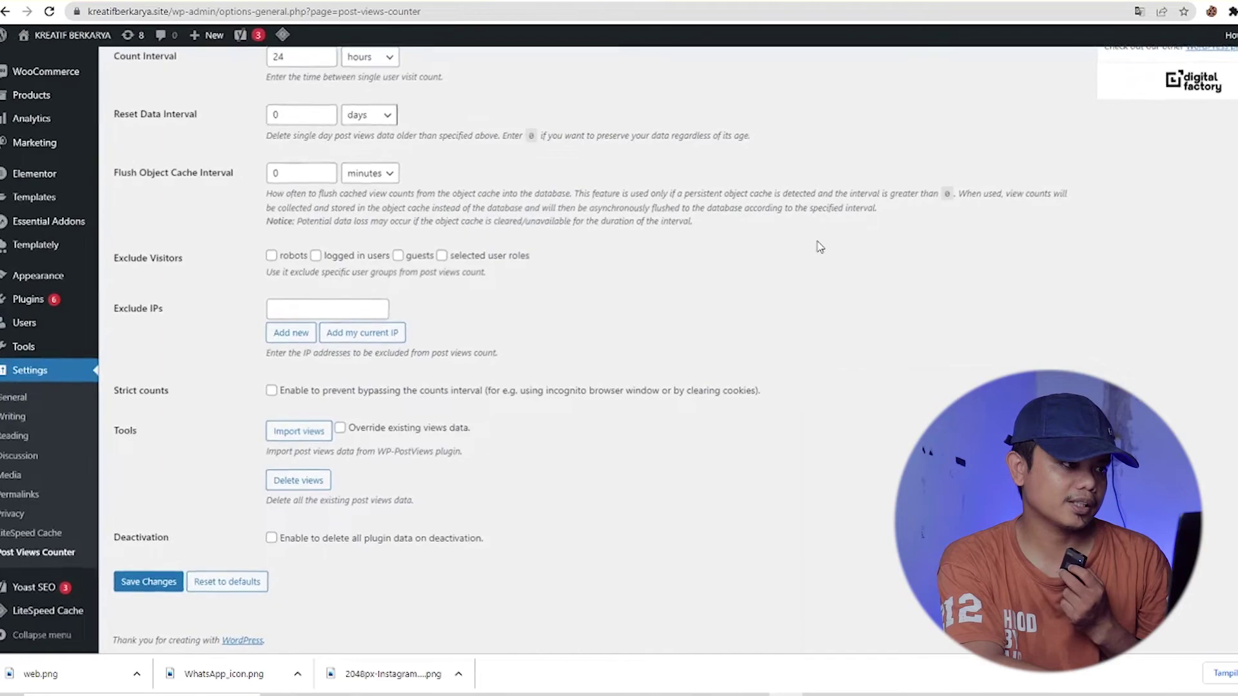
scroll(667, 219, "up", 6)
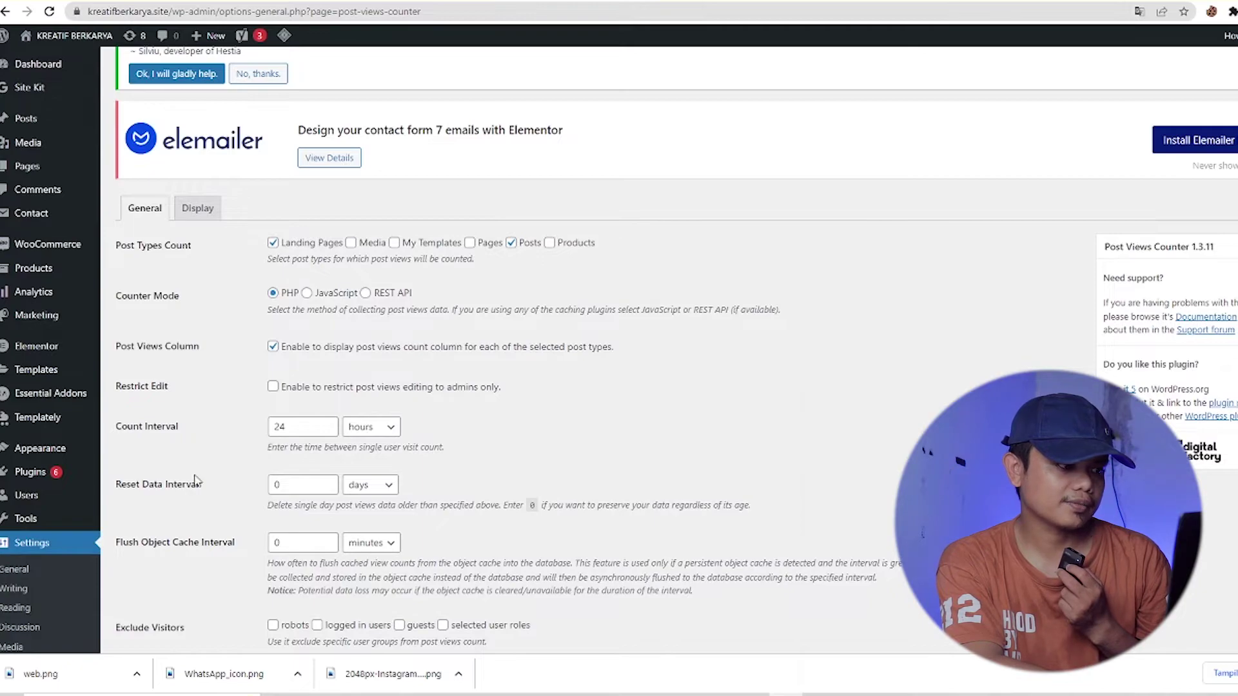
scroll(412, 498, "down", 5)
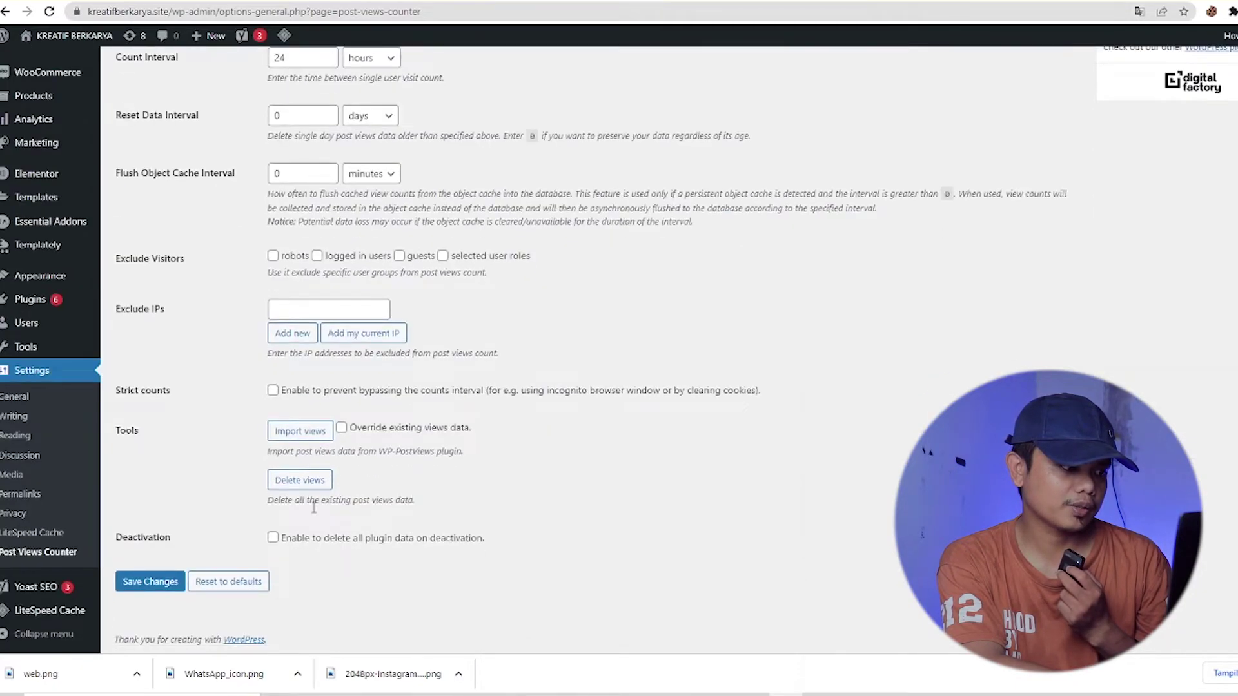
left_click(140, 587)
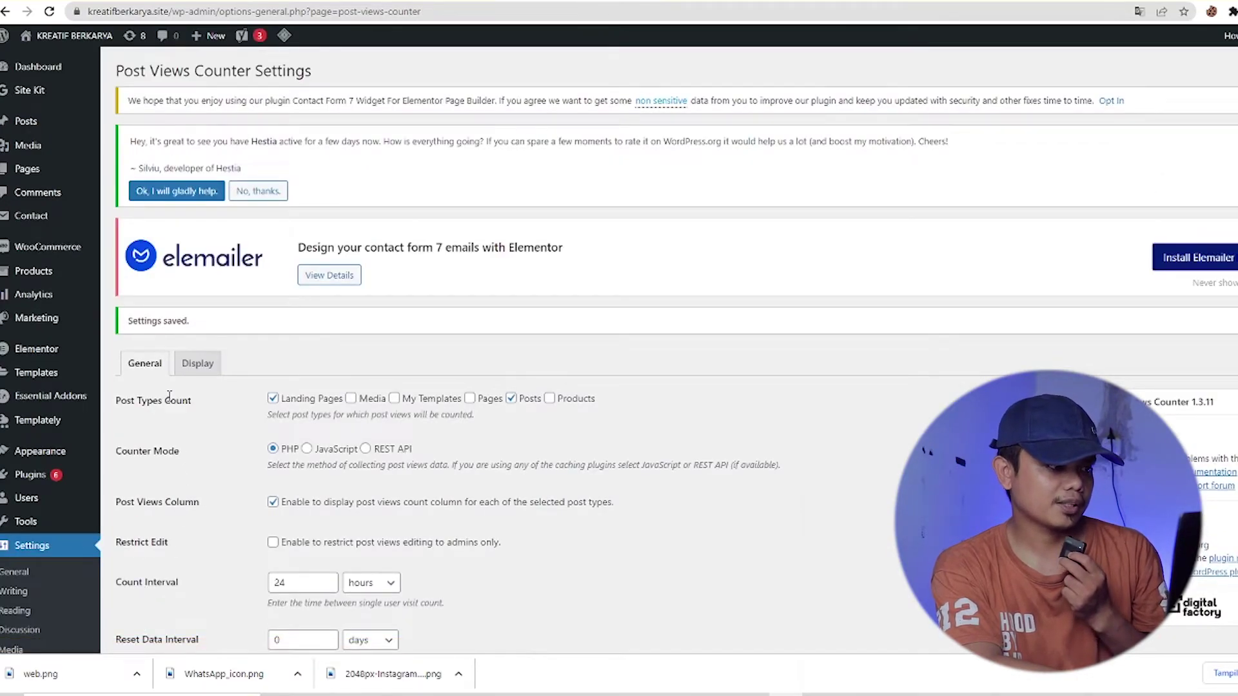
Step: In the display settings, change the Post Views Label to "Jumlah Pengunjung:"
scroll(169, 395, "up", 10)
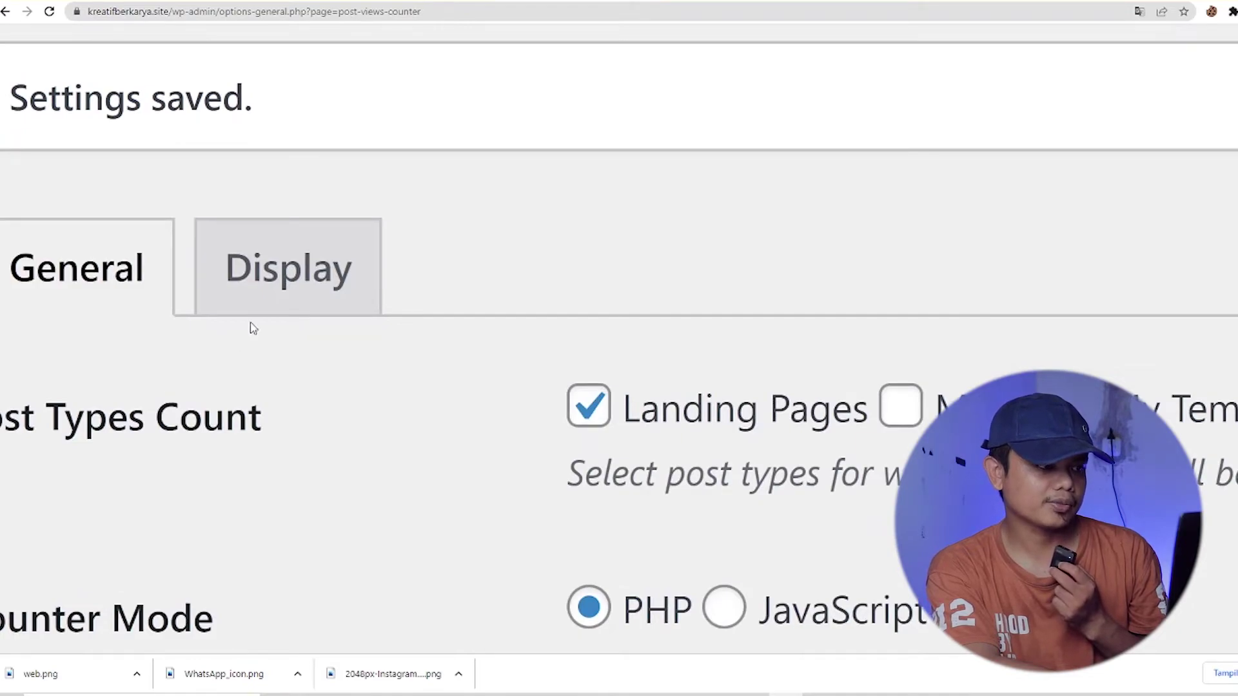
left_click(276, 287)
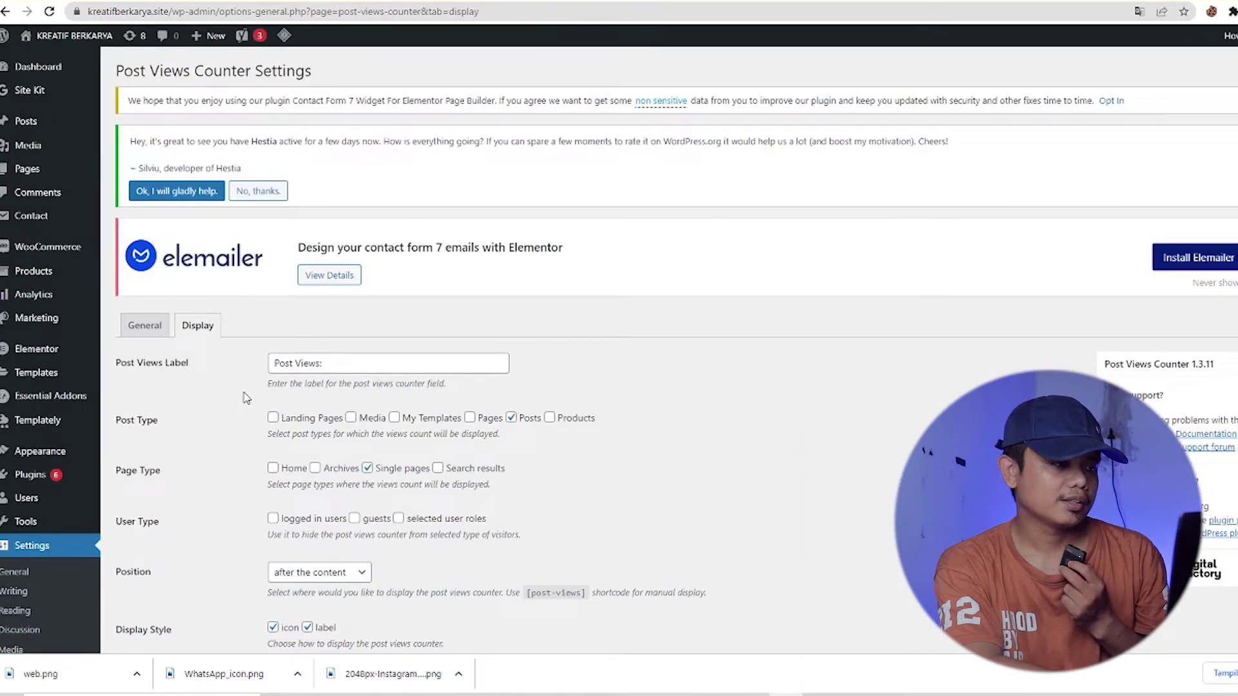
scroll(246, 398, "up", 5)
left_click(571, 322)
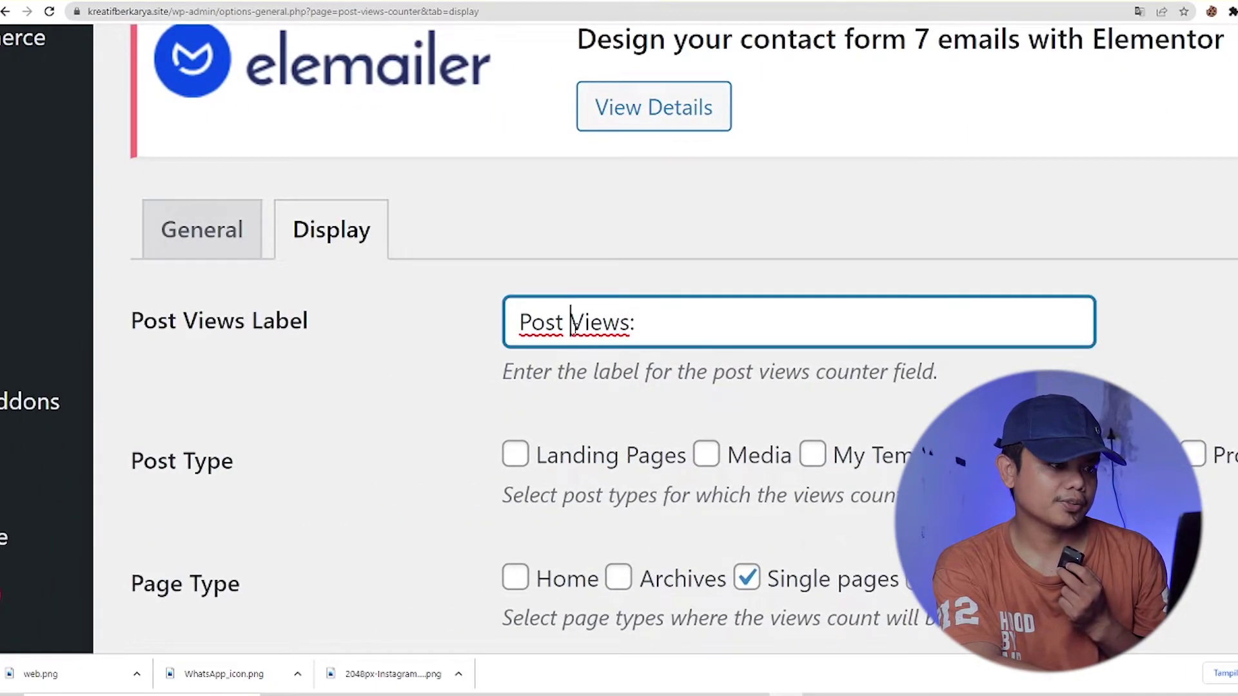
key("End")
key("BackSpace")
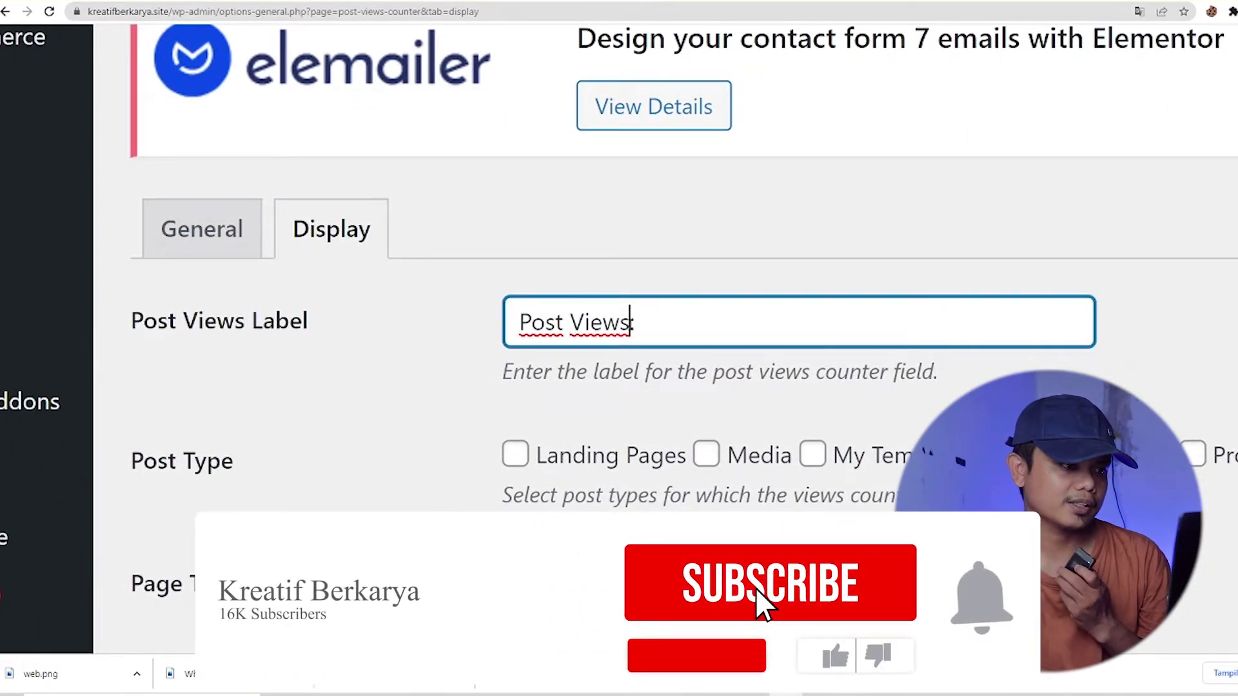
left_click_drag(632, 322, 489, 321)
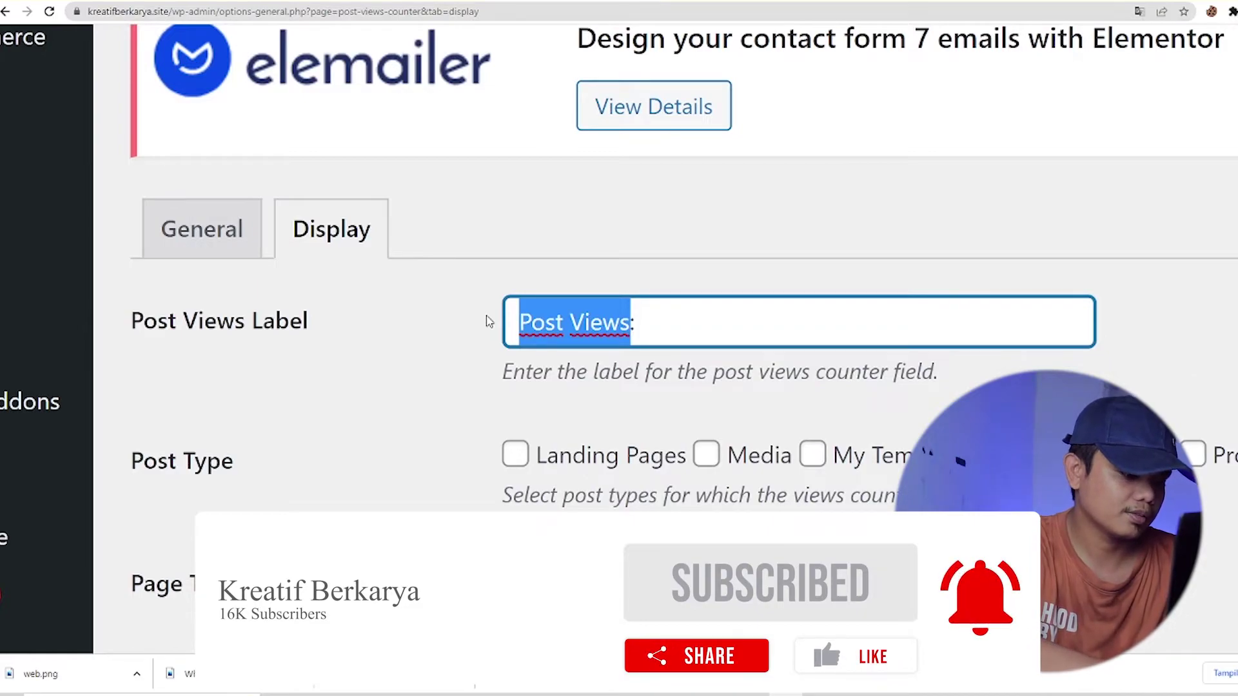
type("Ju")
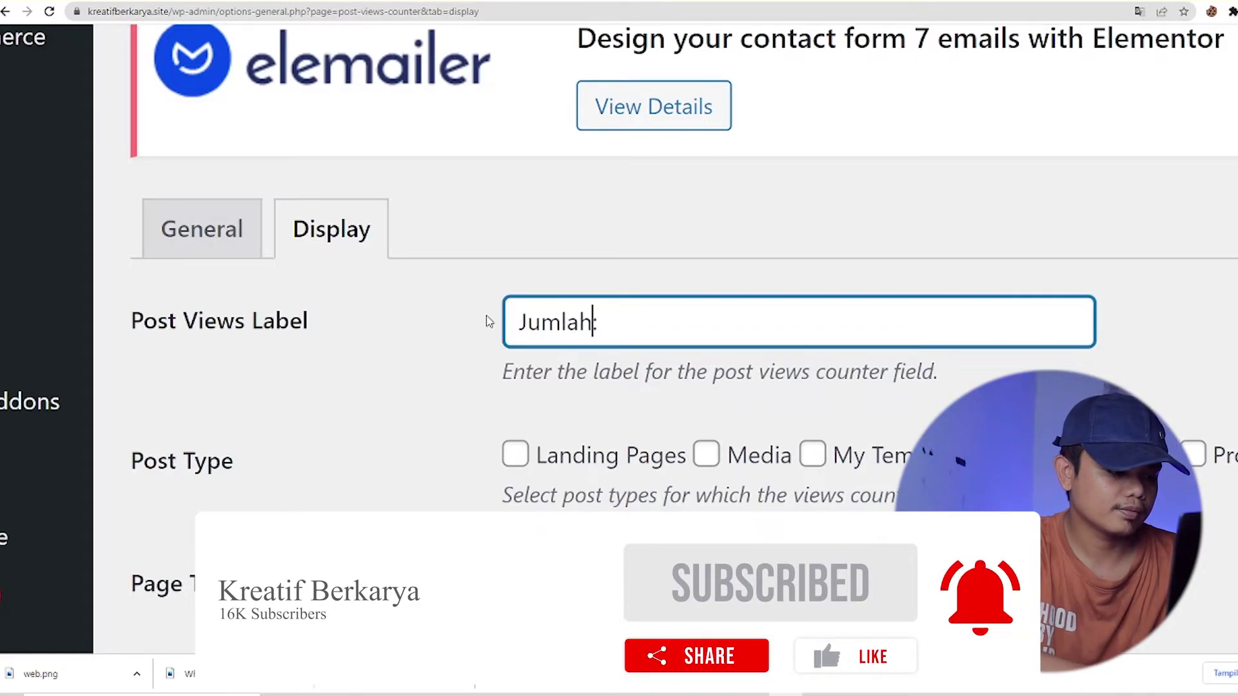
type("mlah Pengunjung")
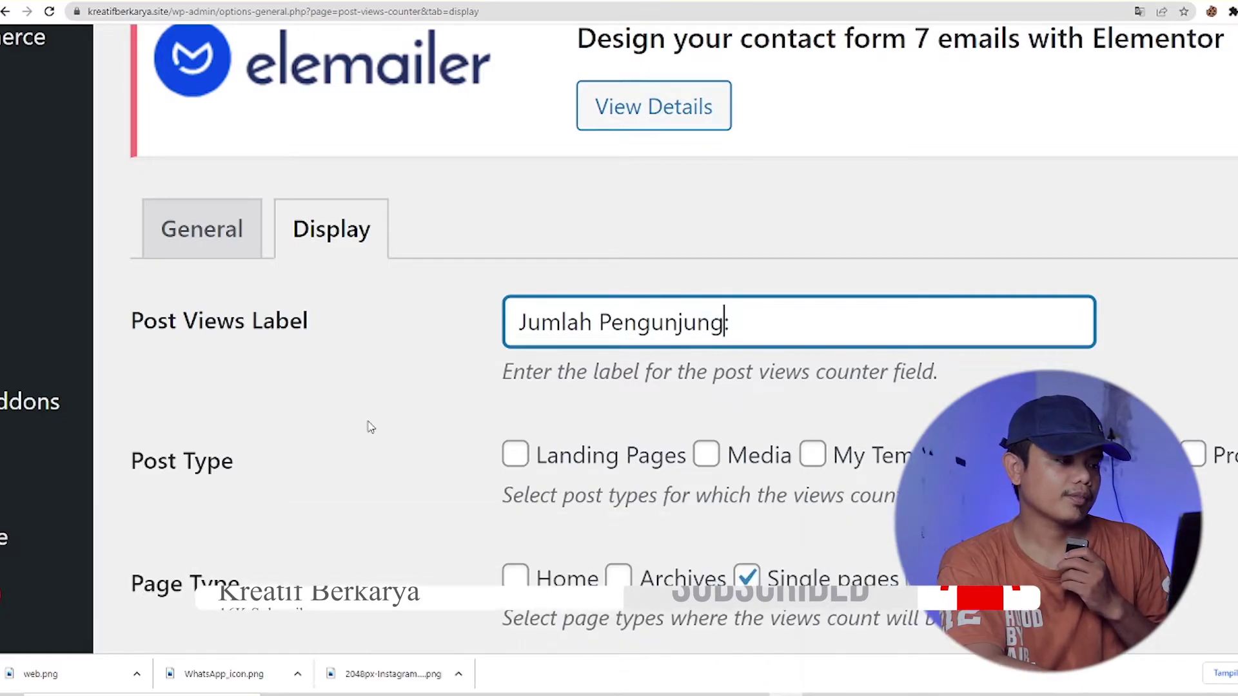
Step: Include Landing Pages in the post types whose views count is displayed, and save the display settings
scroll(370, 427, "down", 3)
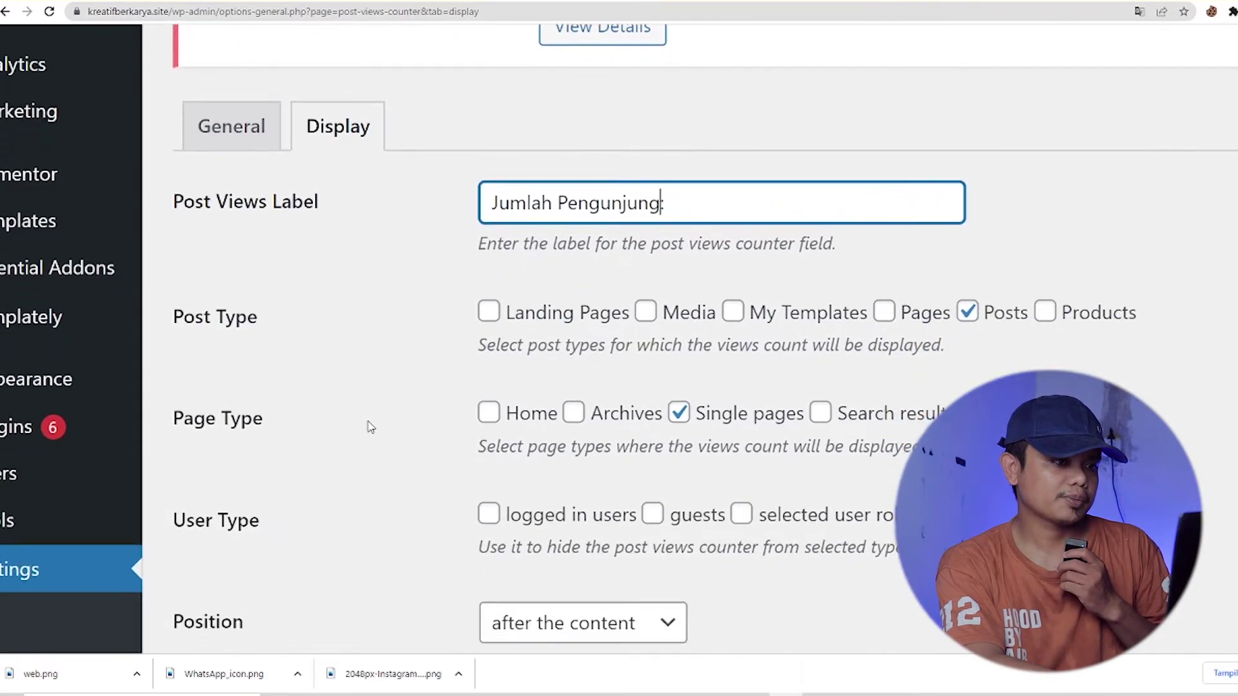
left_click(493, 286)
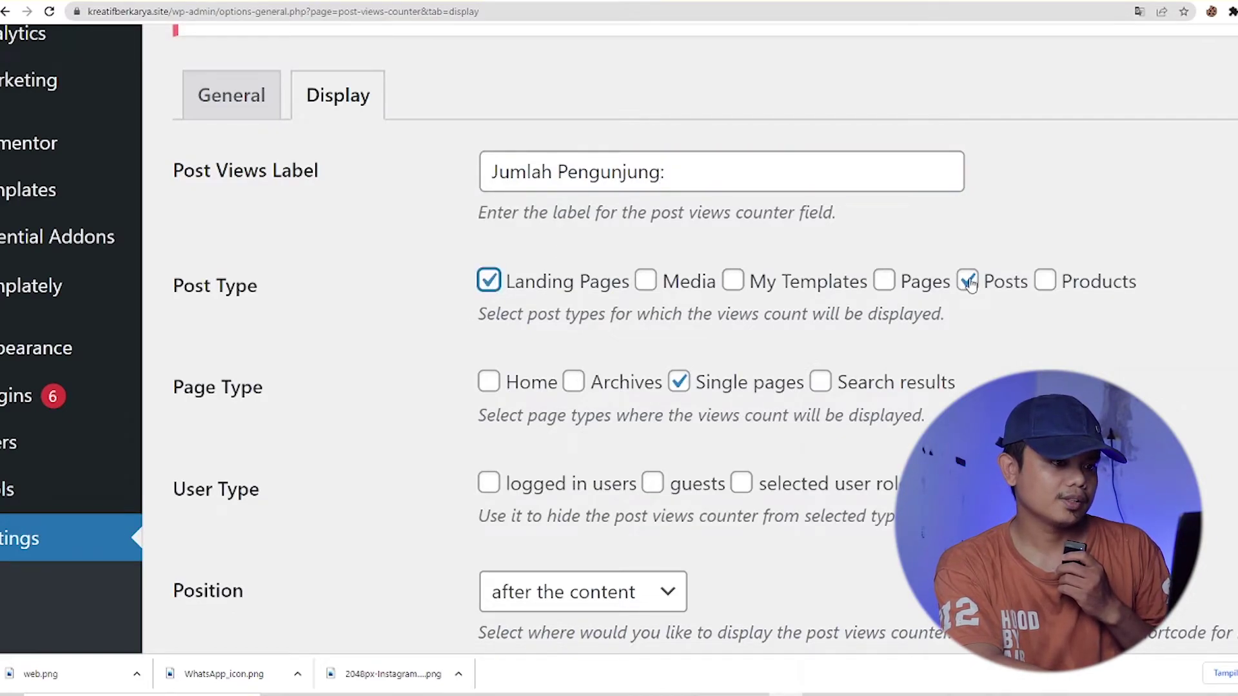
scroll(421, 424, "down", 2)
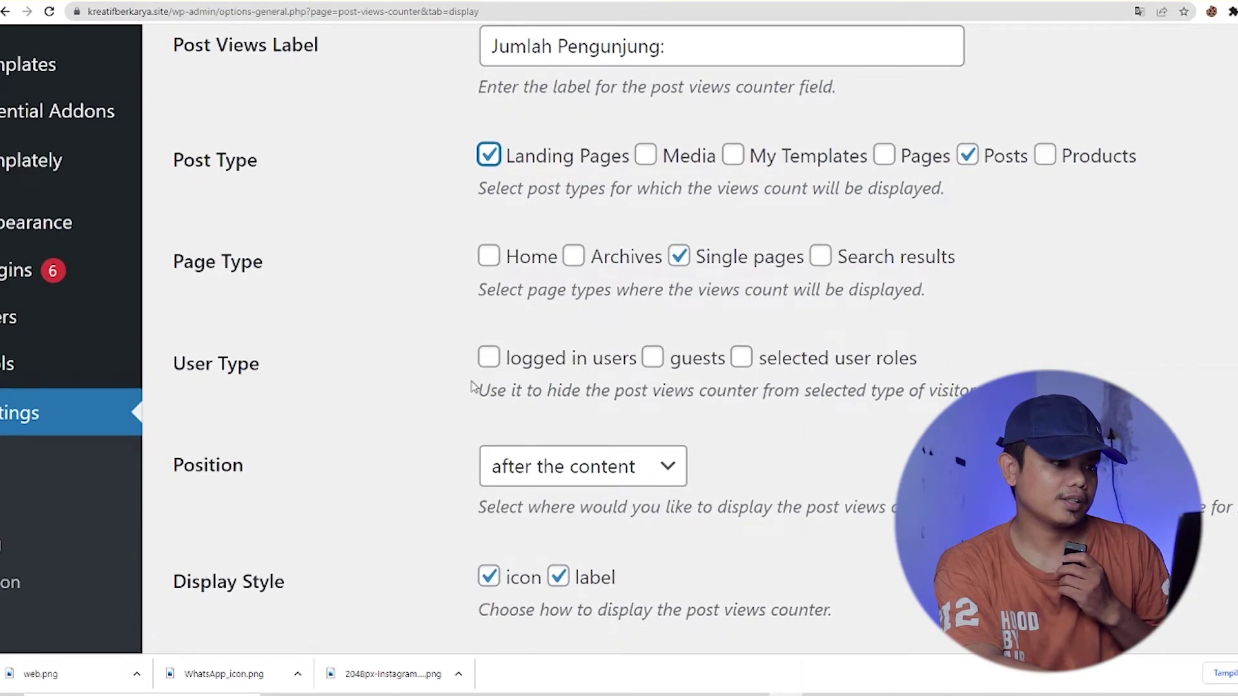
scroll(474, 387, "down", 4)
scroll(474, 387, "down", 3)
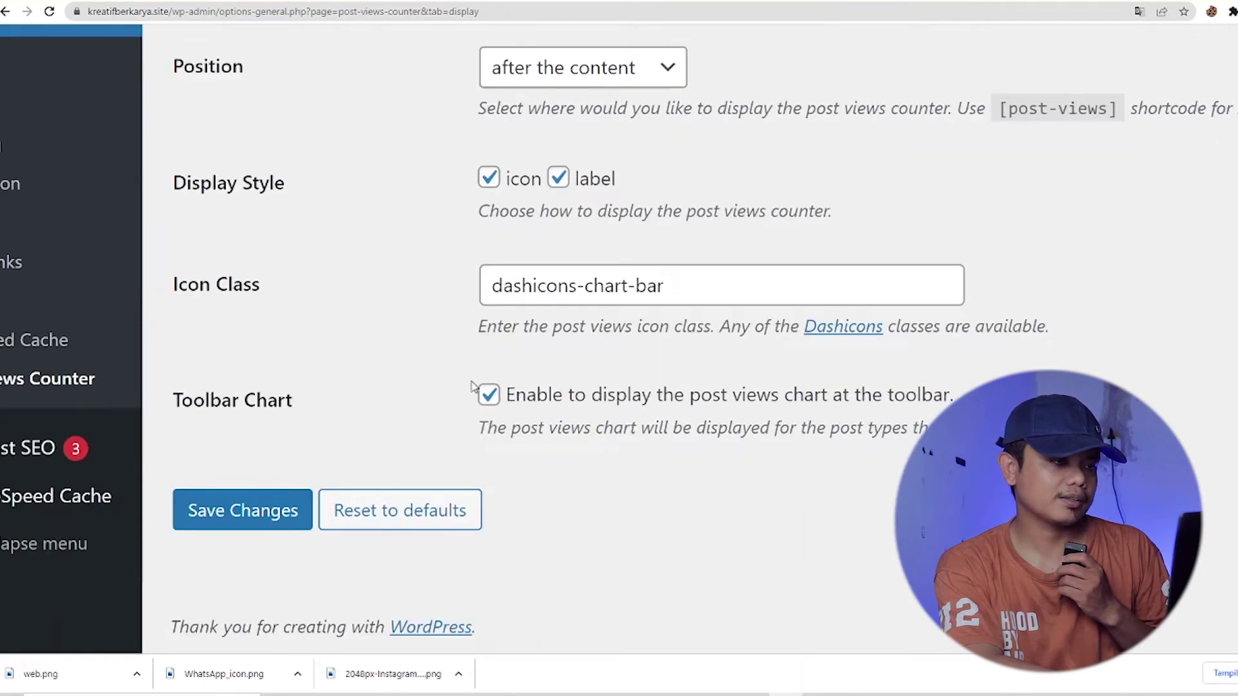
left_click(260, 514)
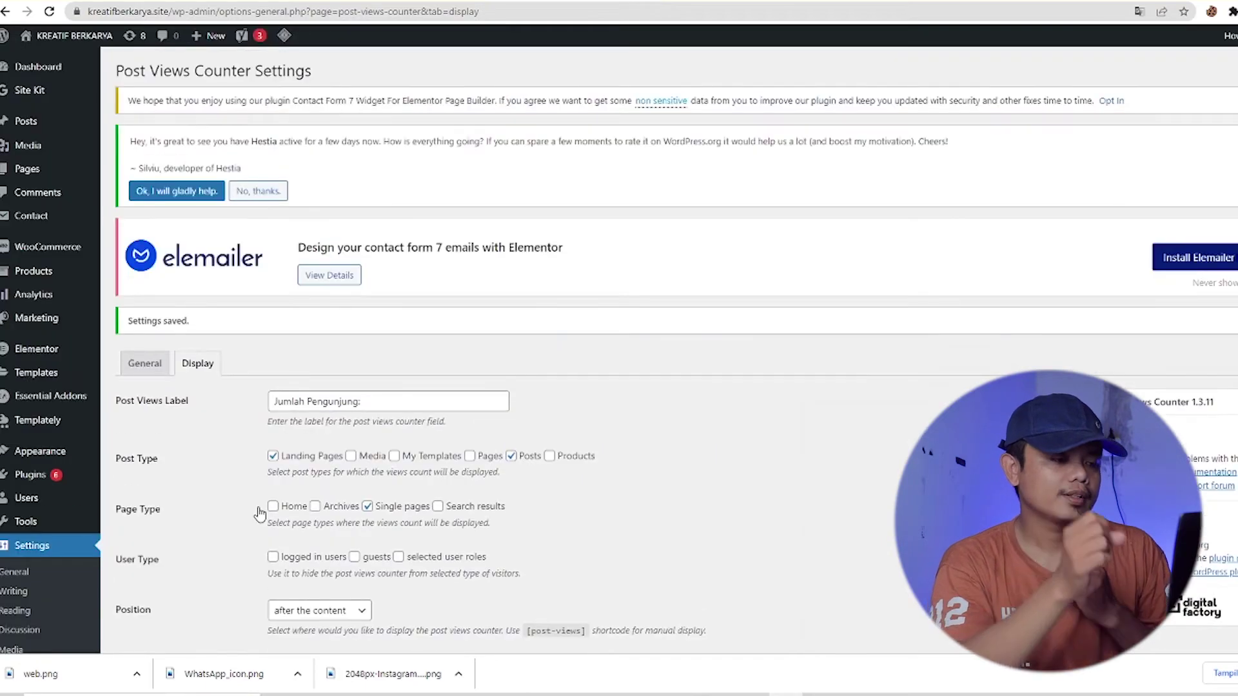
scroll(260, 514, "down", 2)
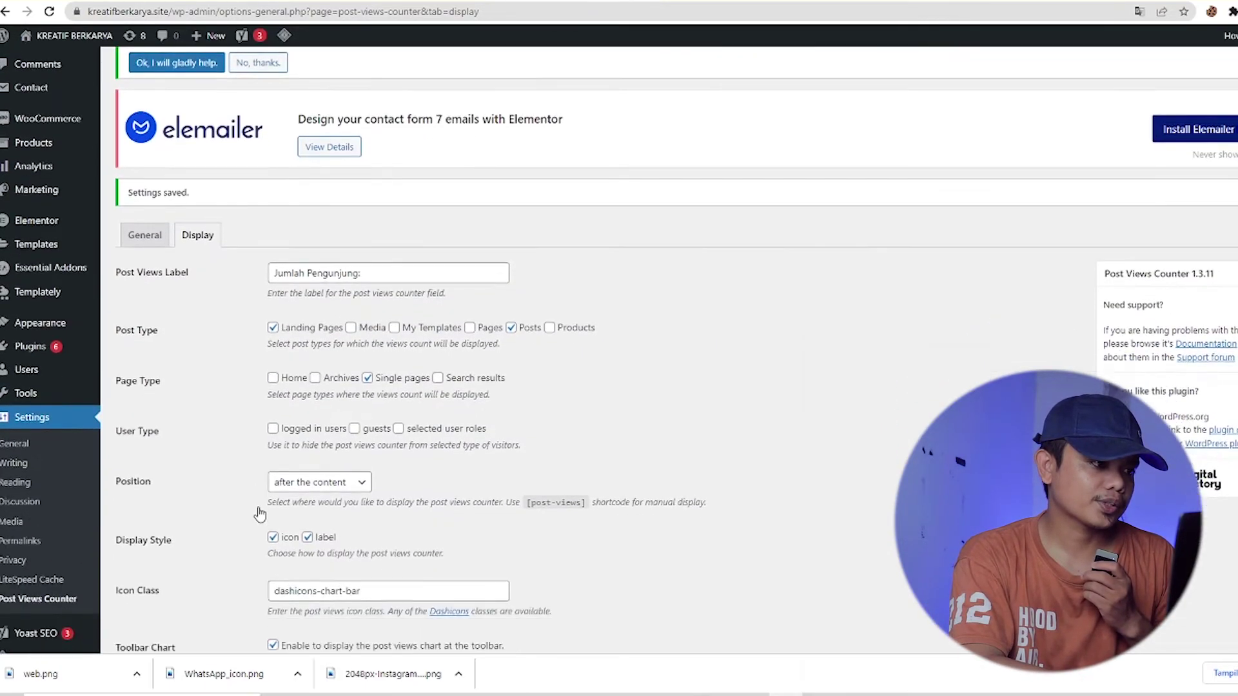